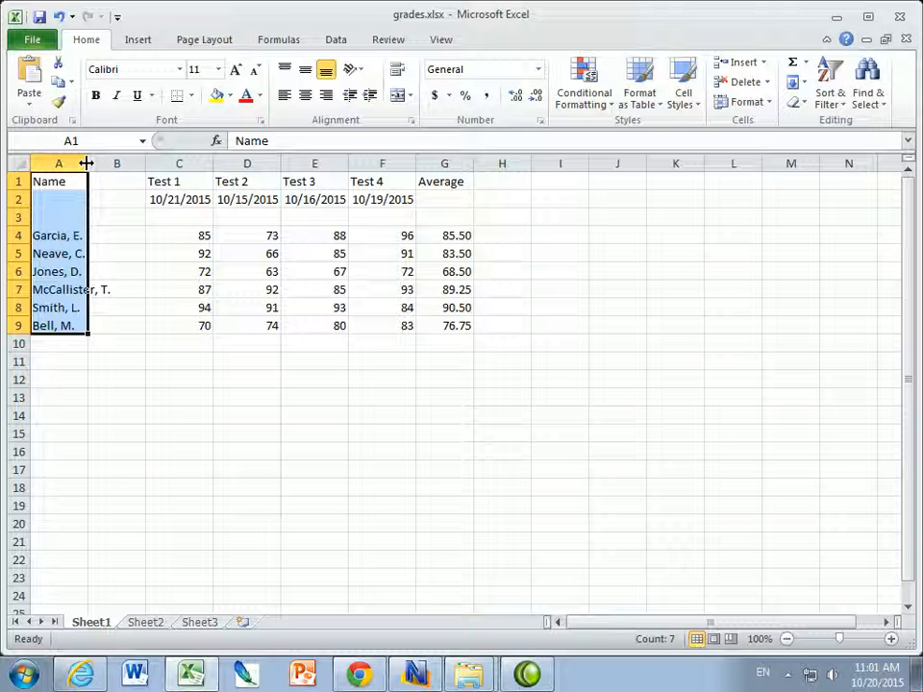
# Step: Widen column A so the longest student name fits inside it
pyautogui.moveTo(86, 163); pyautogui.dragTo(113, 163)
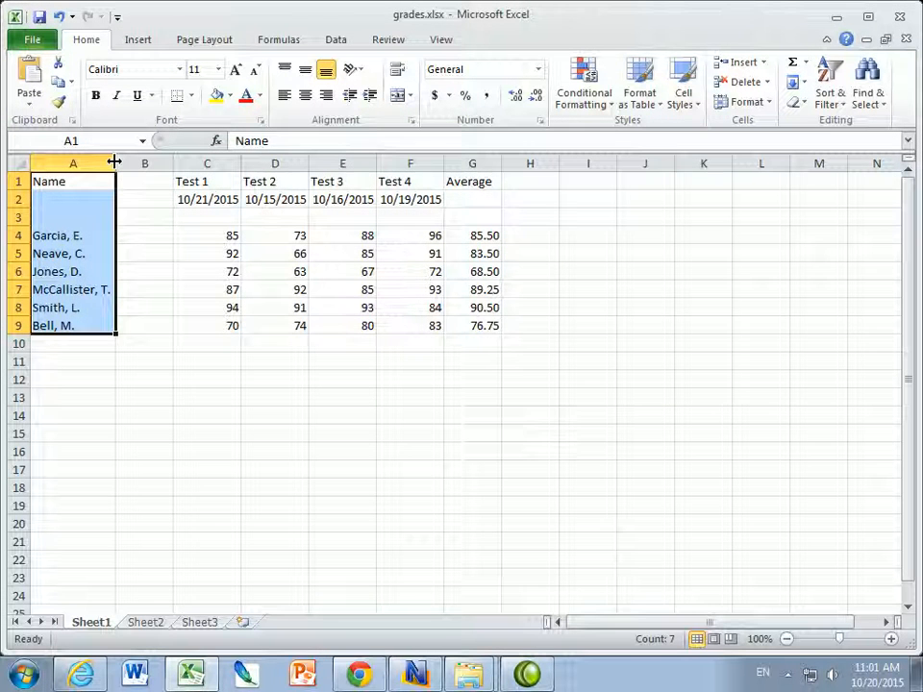
pyautogui.click(190, 382)
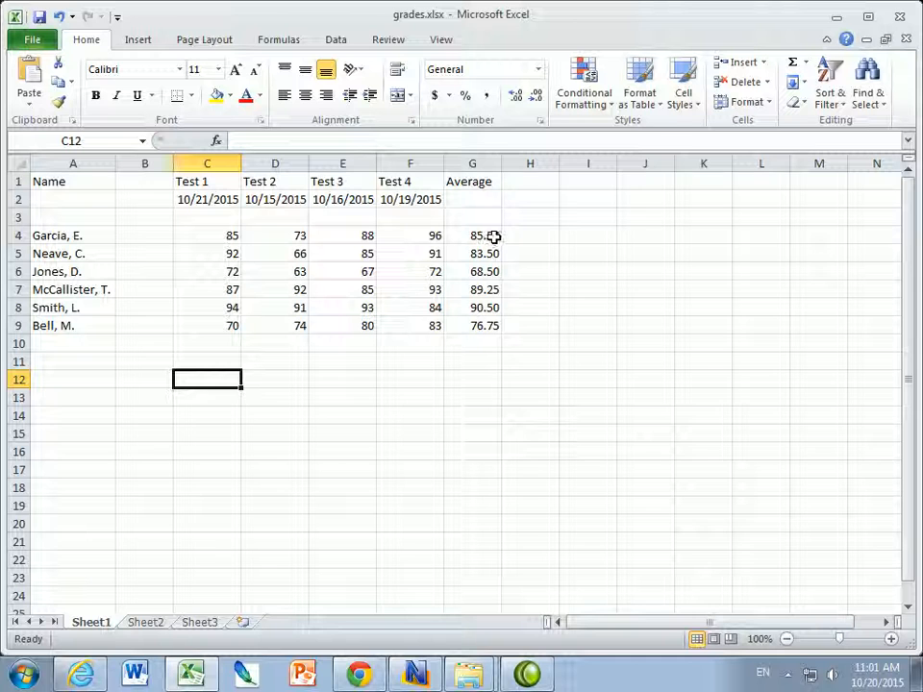
# Step: Fill the first student's row, A4:G4, with Tan, Background 2, Darker 10%
pyautogui.moveTo(494, 237); pyautogui.dragTo(67, 235)
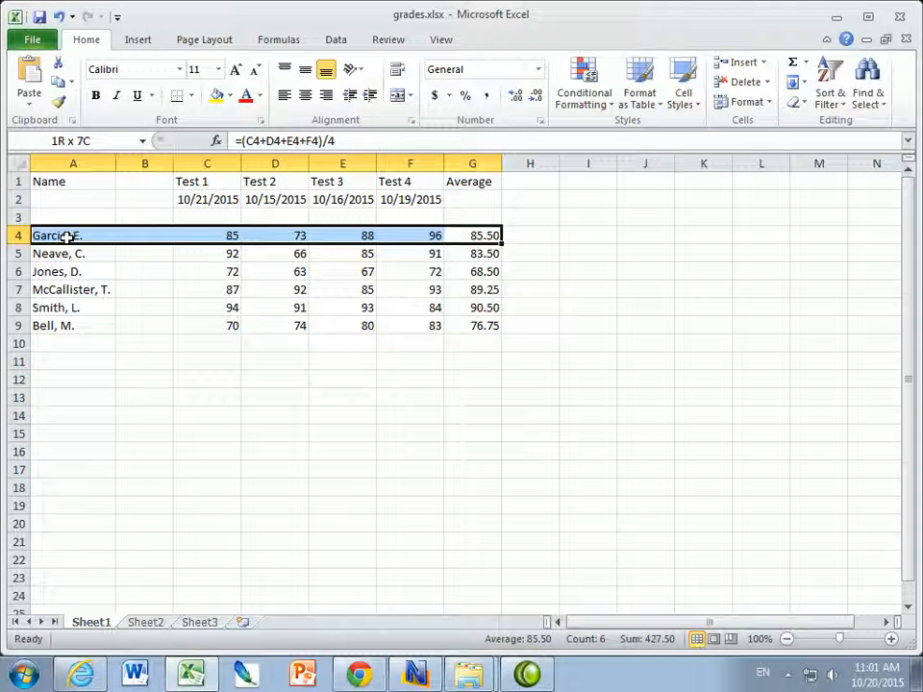
pyautogui.click(231, 100)
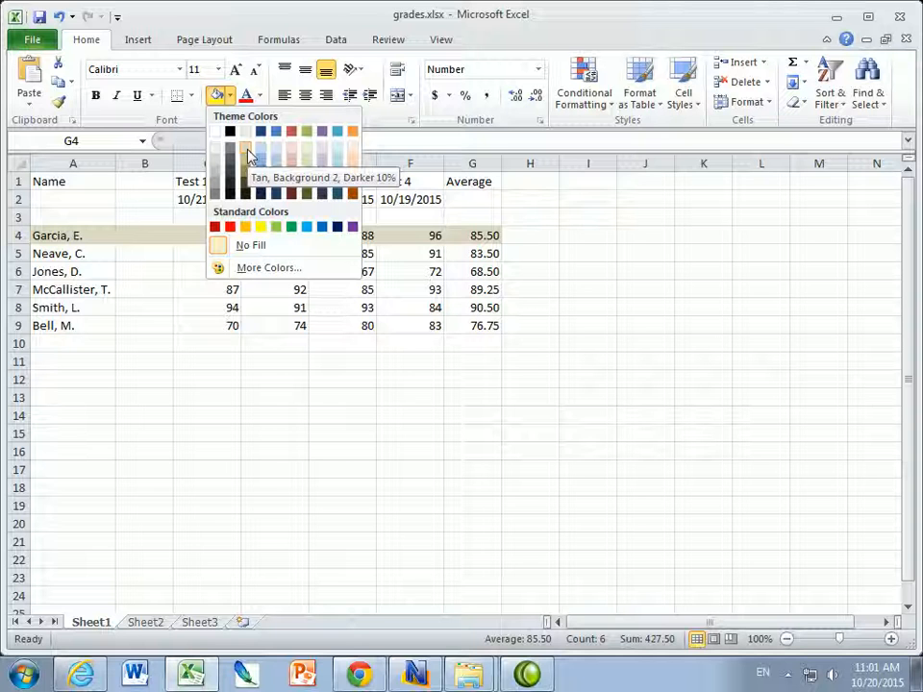
pyautogui.press('Escape')
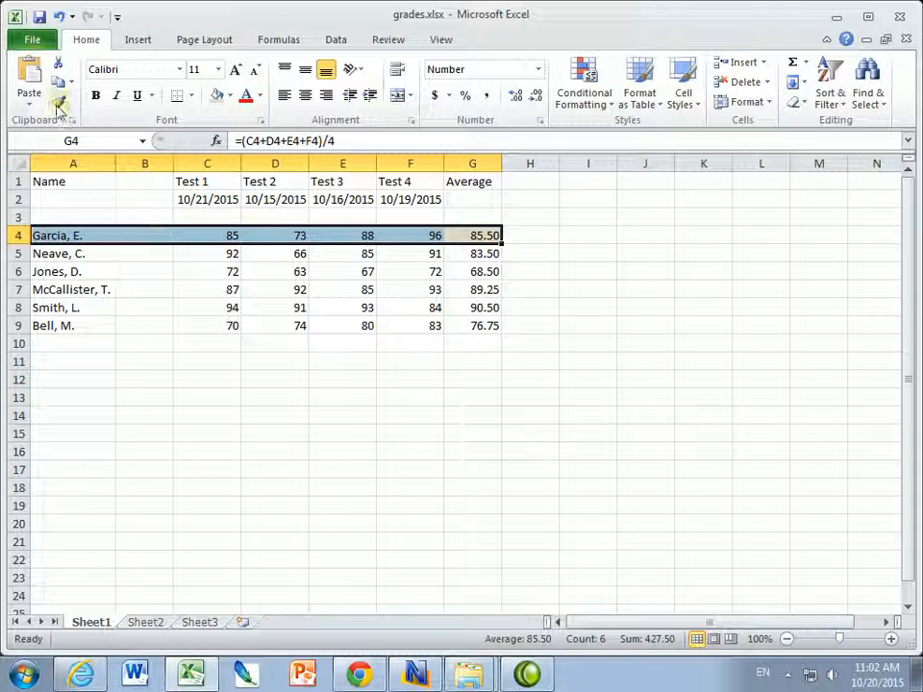
# Step: Copy row 4's formatting with Format Painter onto A6:G6 and A8:G8 to shade alternate student rows
pyautogui.click(58, 106)
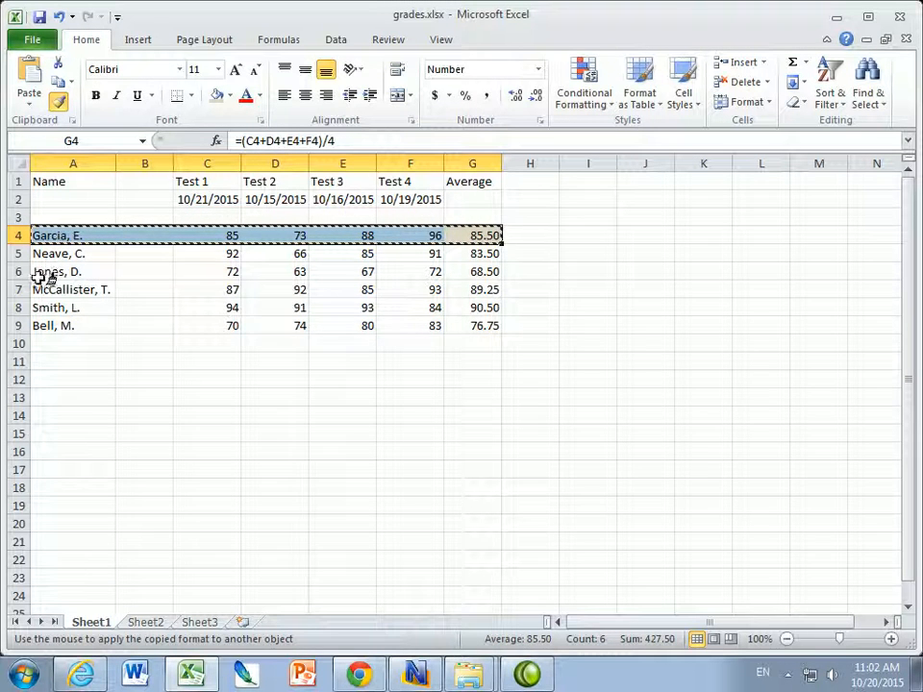
pyautogui.moveTo(50, 272); pyautogui.dragTo(481, 271)
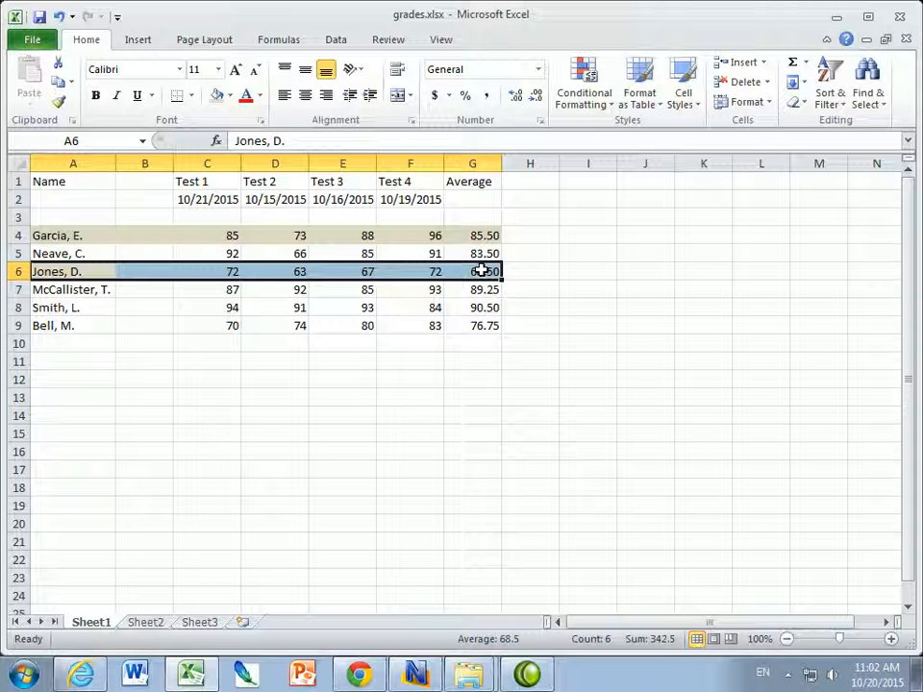
pyautogui.click(60, 106)
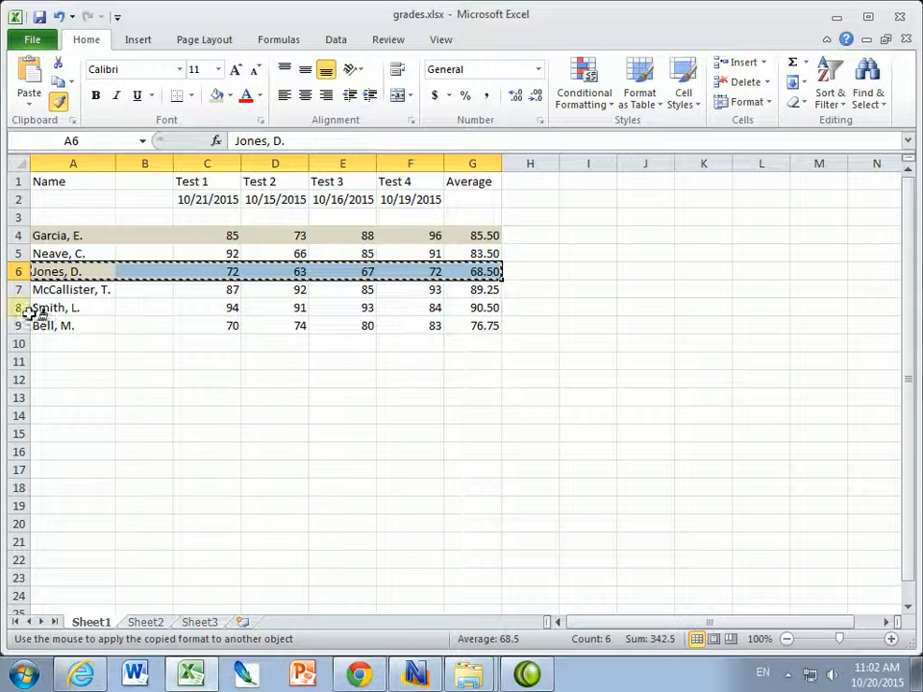
pyautogui.moveTo(35, 309); pyautogui.dragTo(478, 309)
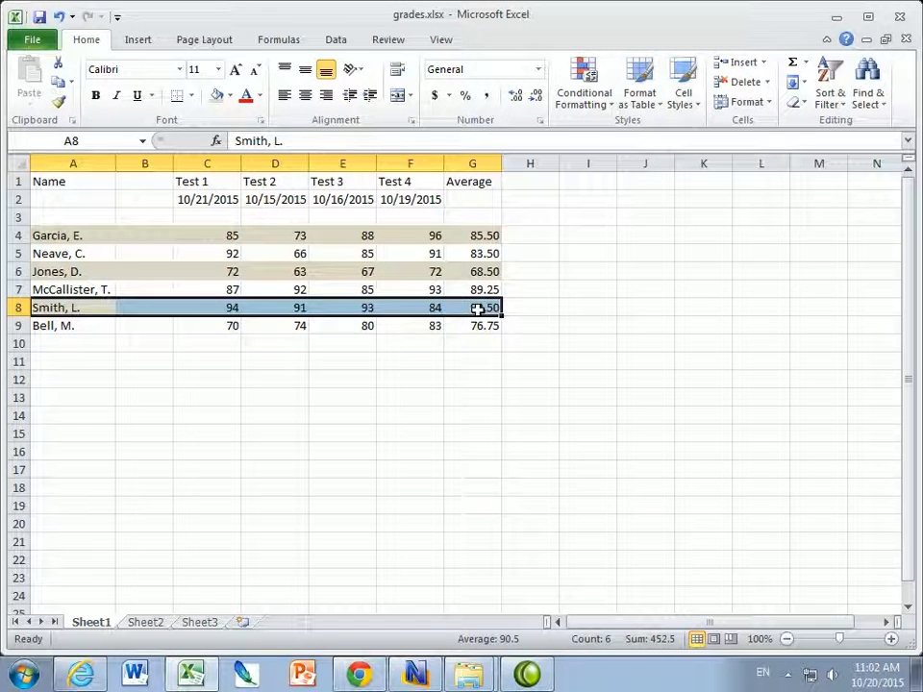
pyautogui.click(291, 465)
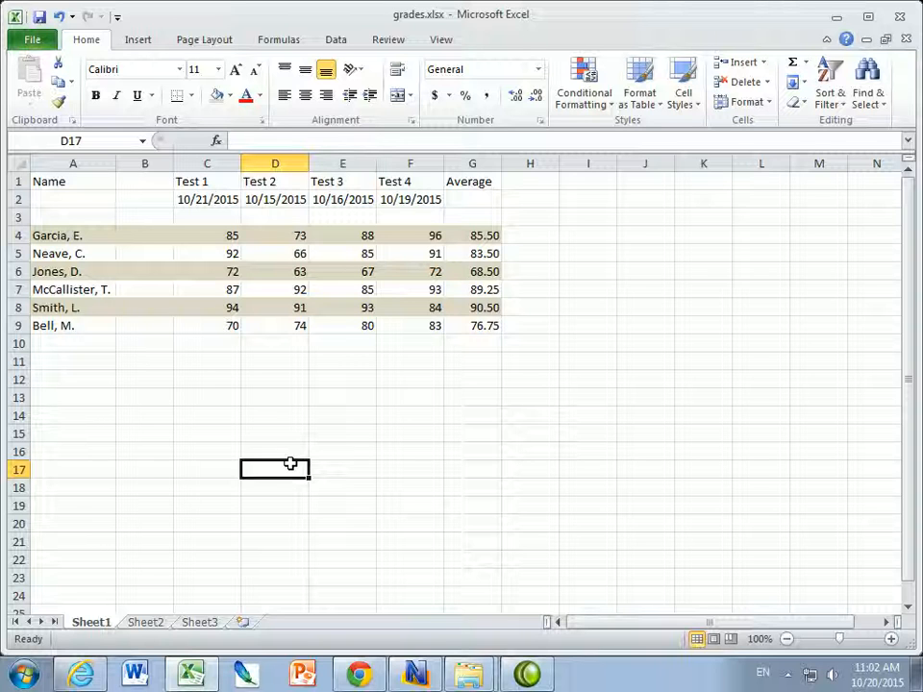
# Step: Make the header cells A1:G1 bold and set their font size to 12
pyautogui.moveTo(40, 182); pyautogui.dragTo(459, 184)
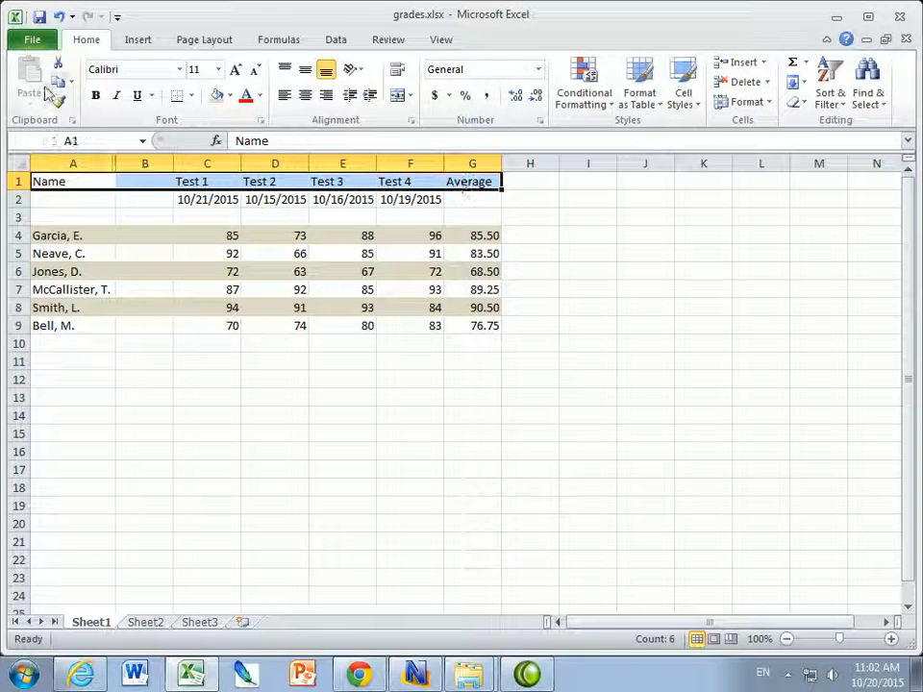
pyautogui.click(94, 96)
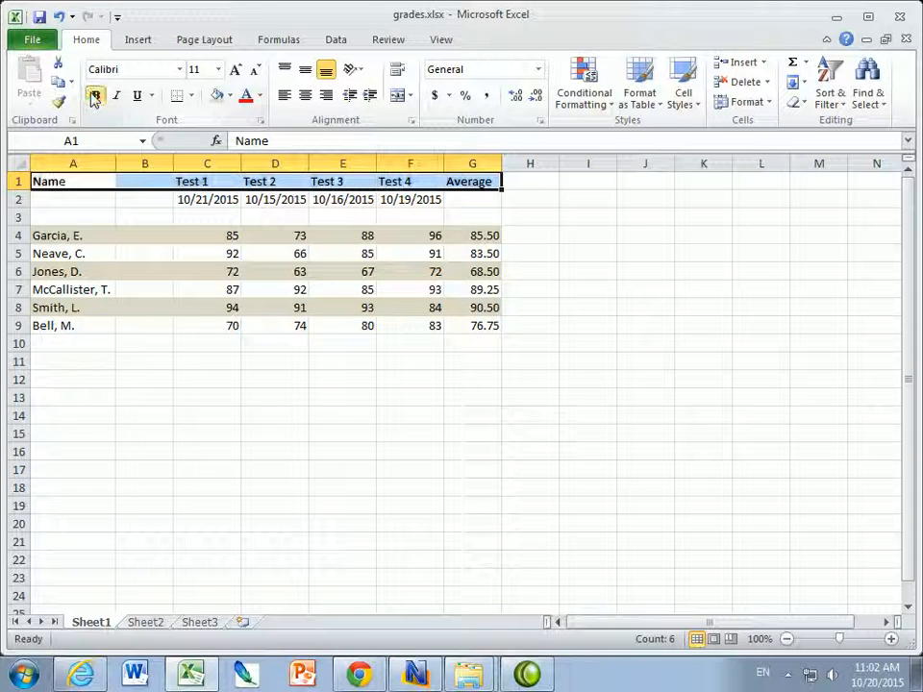
pyautogui.click(234, 72)
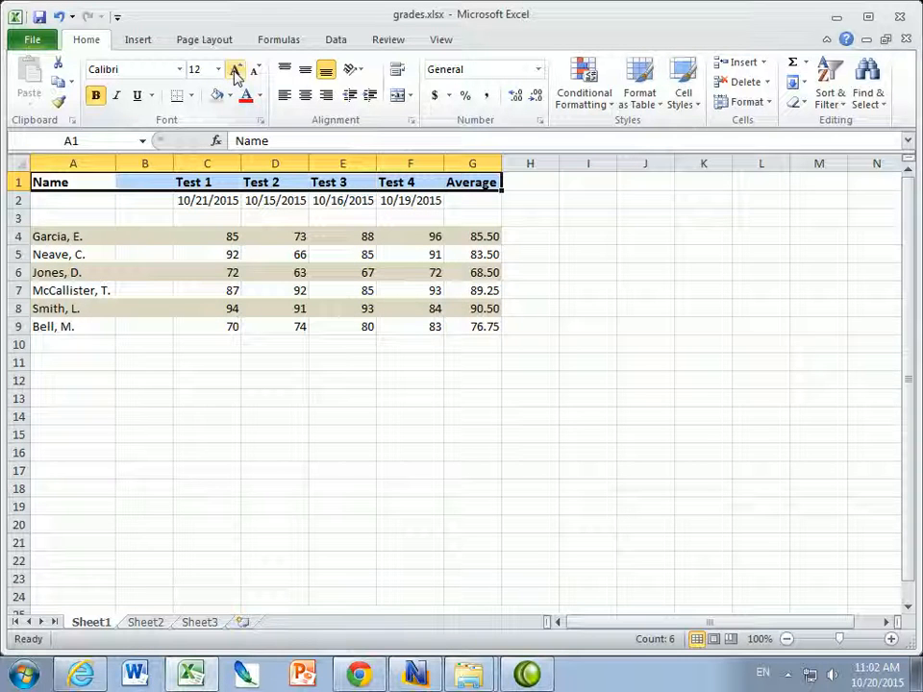
pyautogui.click(235, 72)
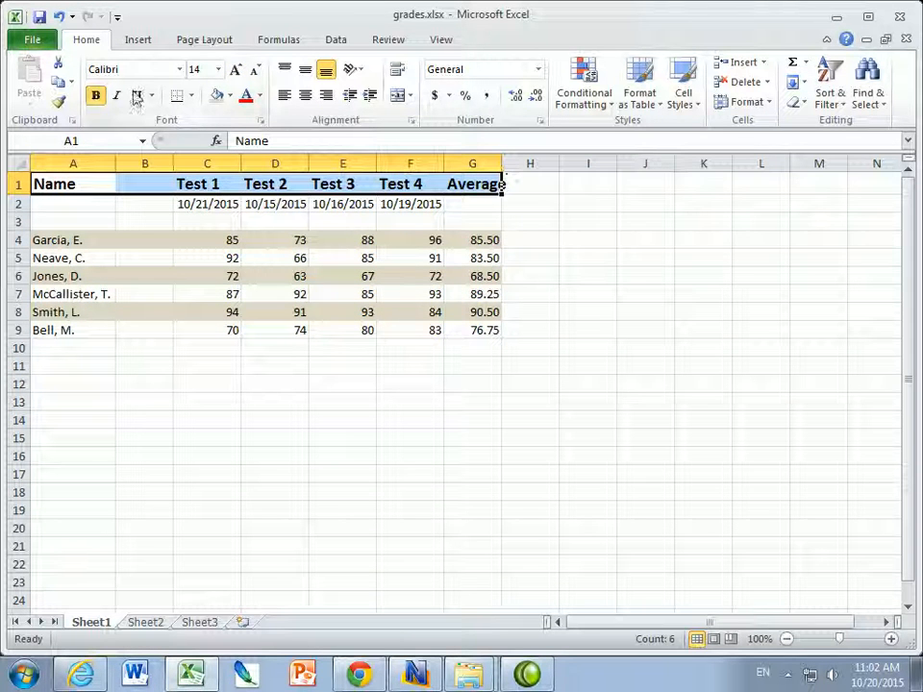
pyautogui.click(255, 72)
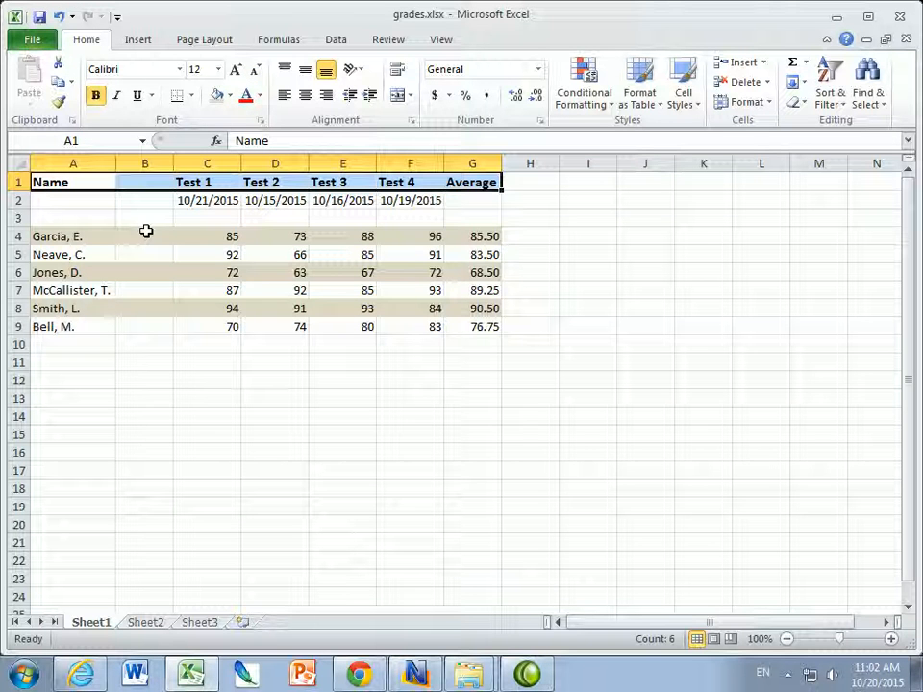
# Step: Fill the header cells A1:G1 with a light red theme color
pyautogui.click(228, 97)
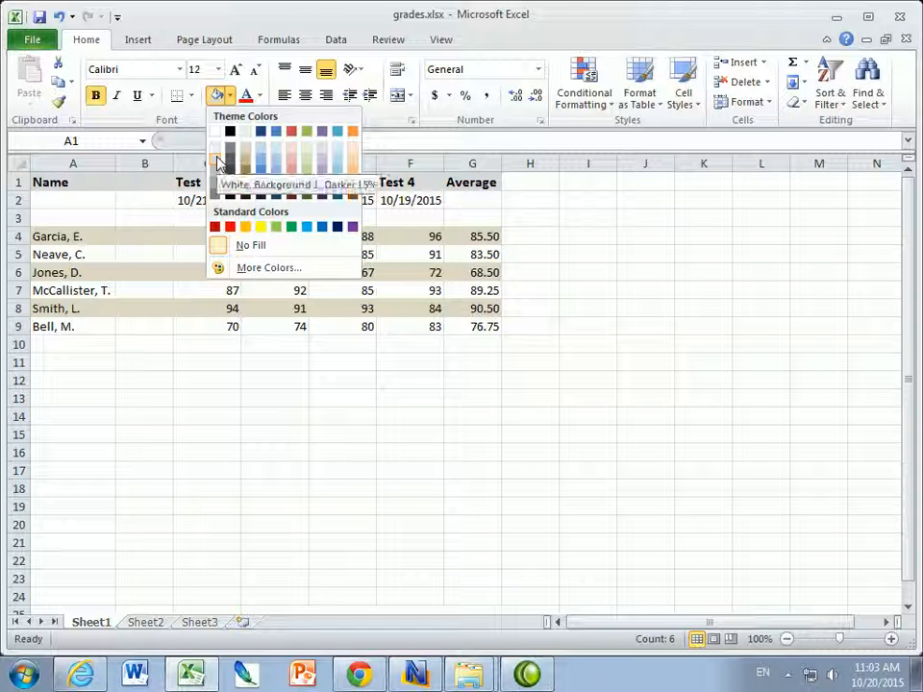
pyautogui.click(291, 166)
pyautogui.click(371, 488)
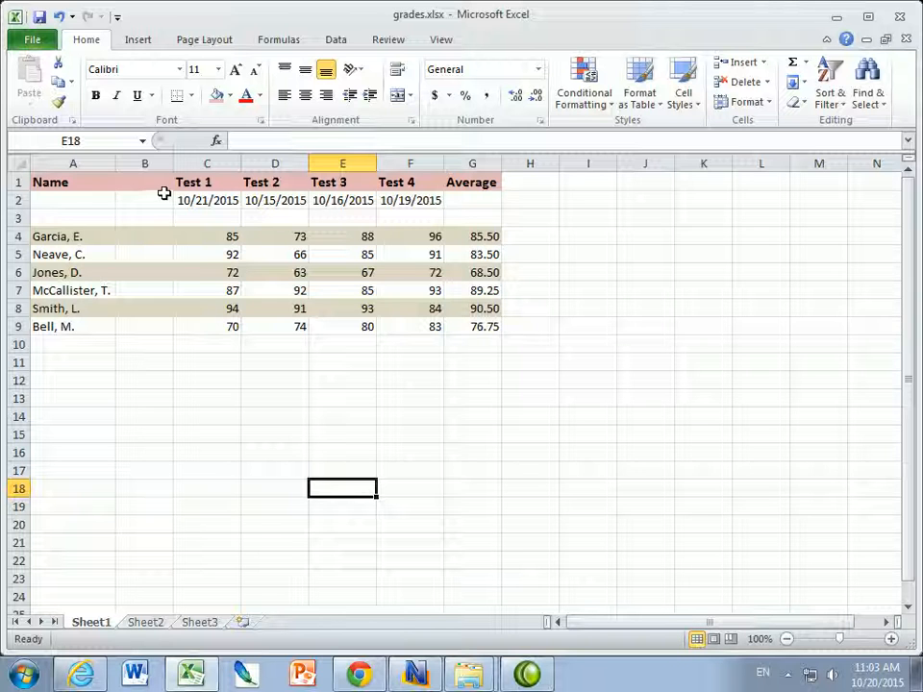
# Step: Try to copy the header row's formatting onto the date cells C2:F2 with Format Painter, and undo it
pyautogui.moveTo(40, 182); pyautogui.dragTo(494, 183)
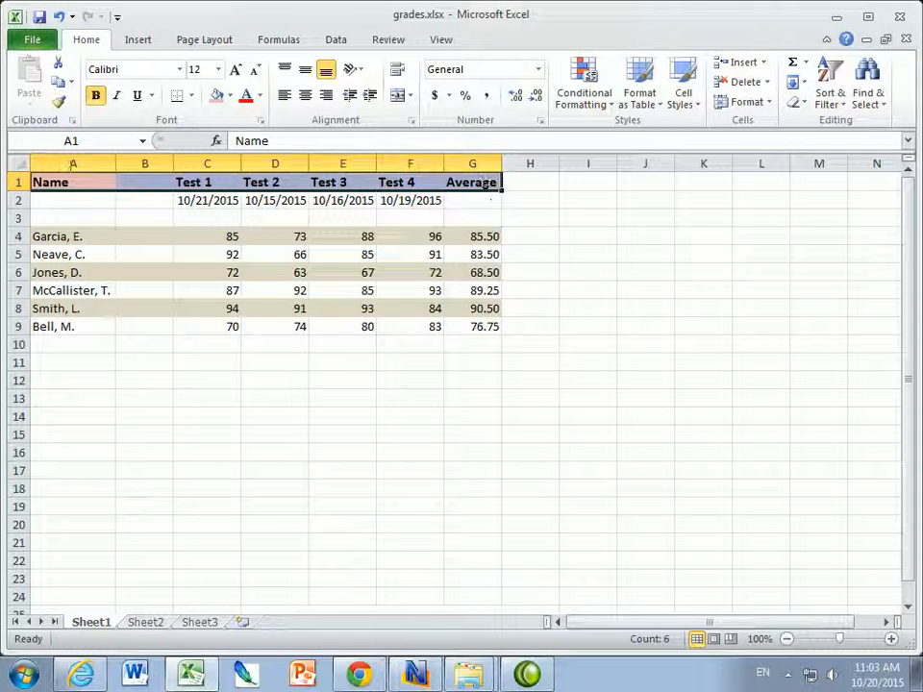
pyautogui.click(61, 101)
pyautogui.moveTo(191, 200); pyautogui.dragTo(419, 201)
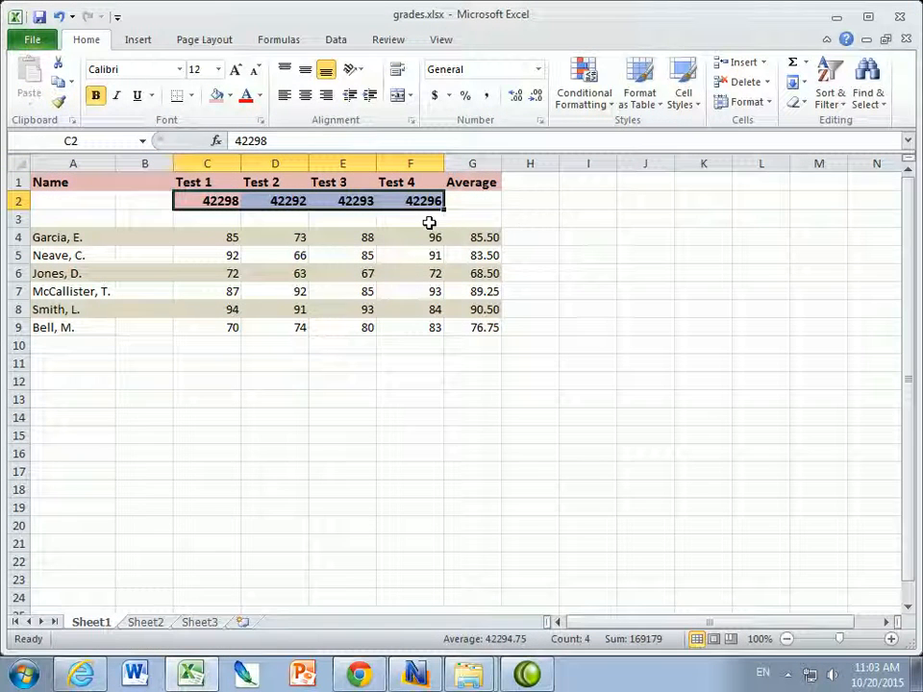
pyautogui.hotkey('ctrl', 'z')
pyautogui.click(151, 197)
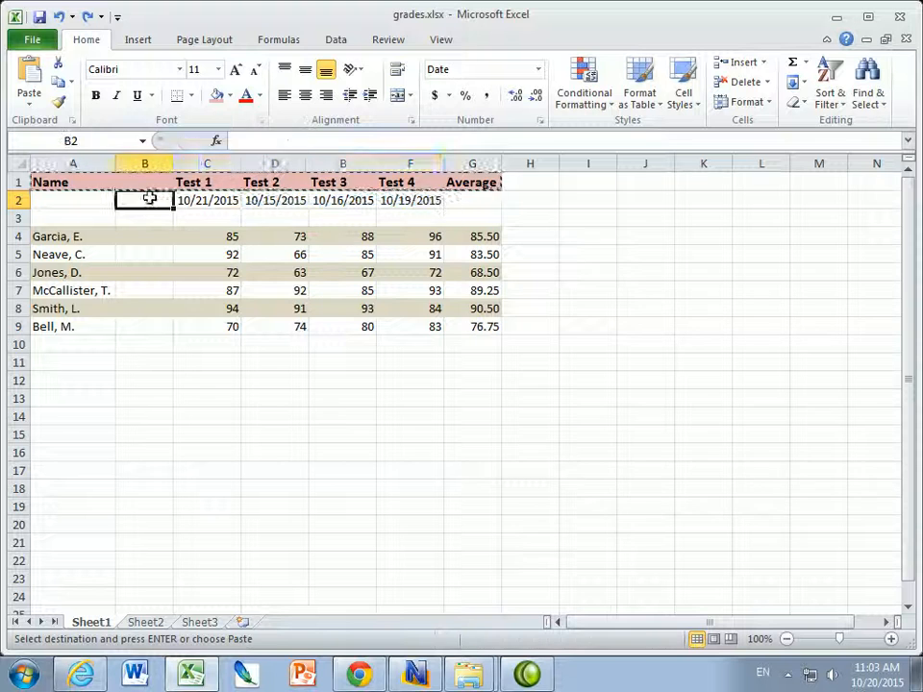
pyautogui.click(567, 237)
pyautogui.click(231, 183)
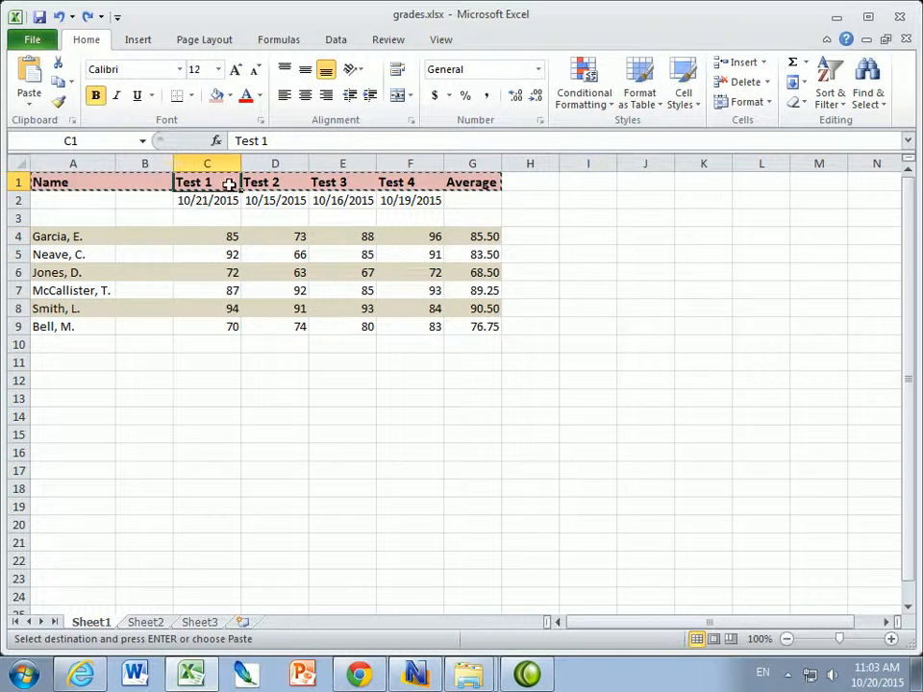
pyautogui.click(265, 402)
pyautogui.click(135, 202)
pyautogui.click(198, 226)
pyautogui.click(221, 182)
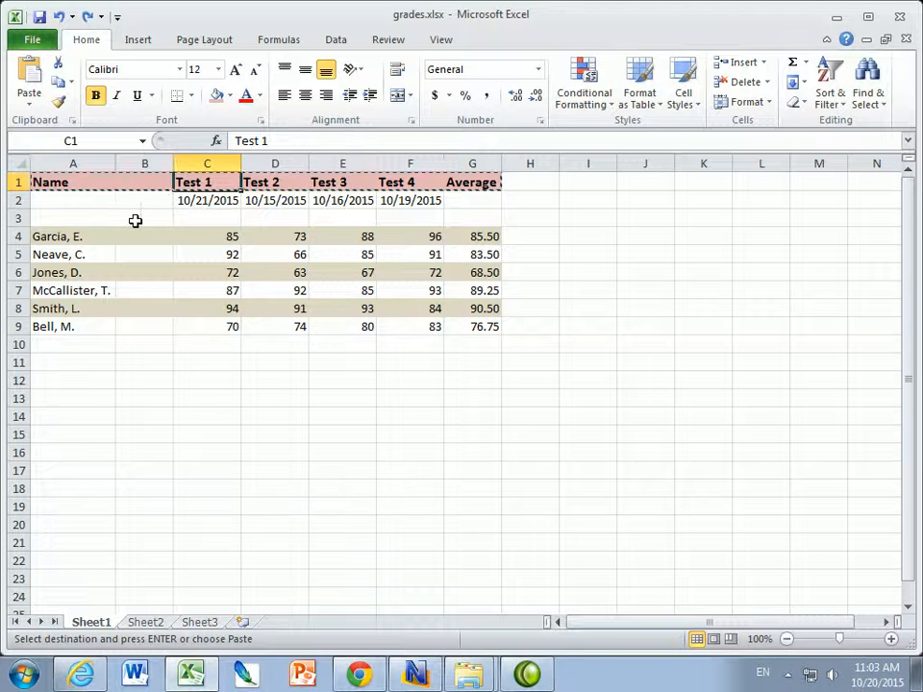
pyautogui.click(438, 508)
pyautogui.click(475, 363)
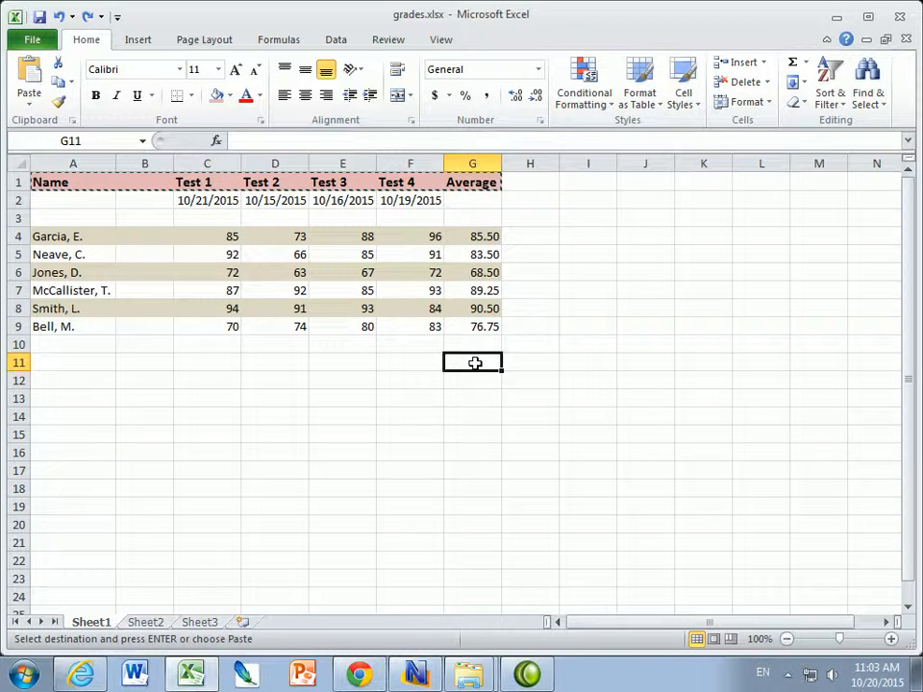
# Step: Append "October 21" to the Test 1 heading in C1 and widen column C to fit the full heading
pyautogui.click(204, 181)
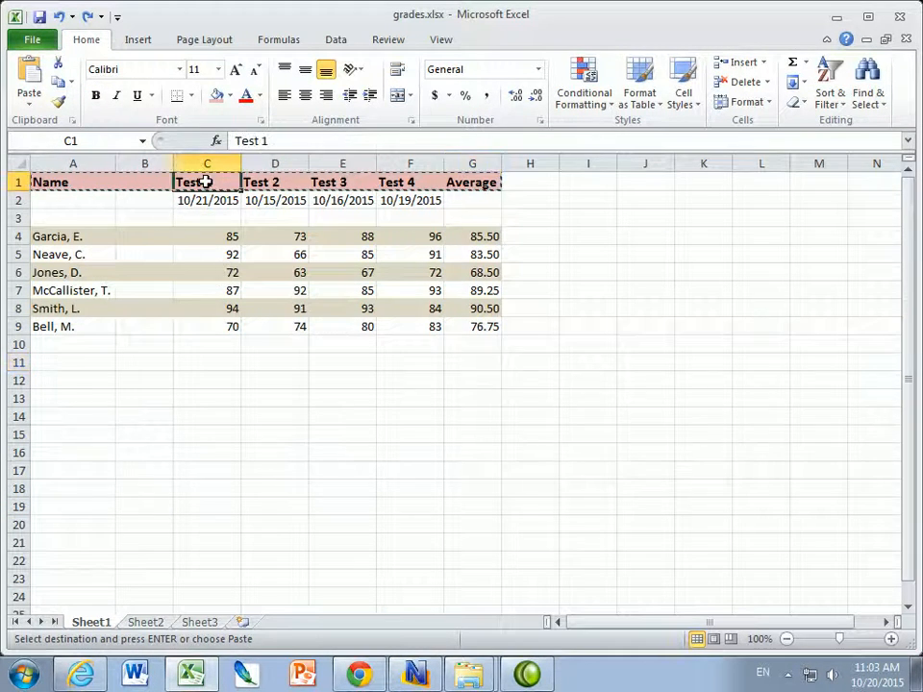
pyautogui.click(275, 141)
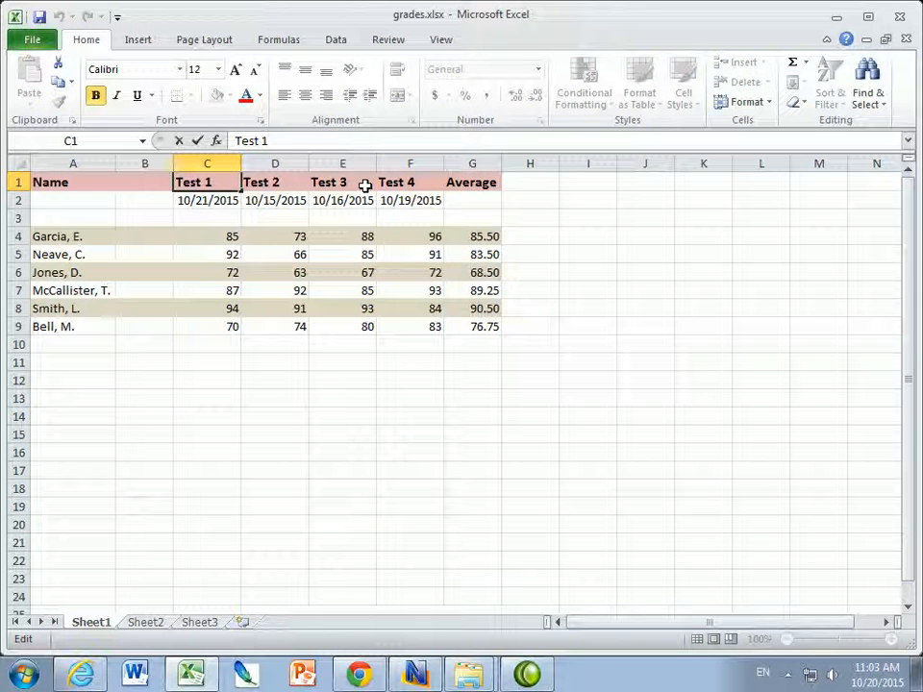
pyautogui.write('October 21')
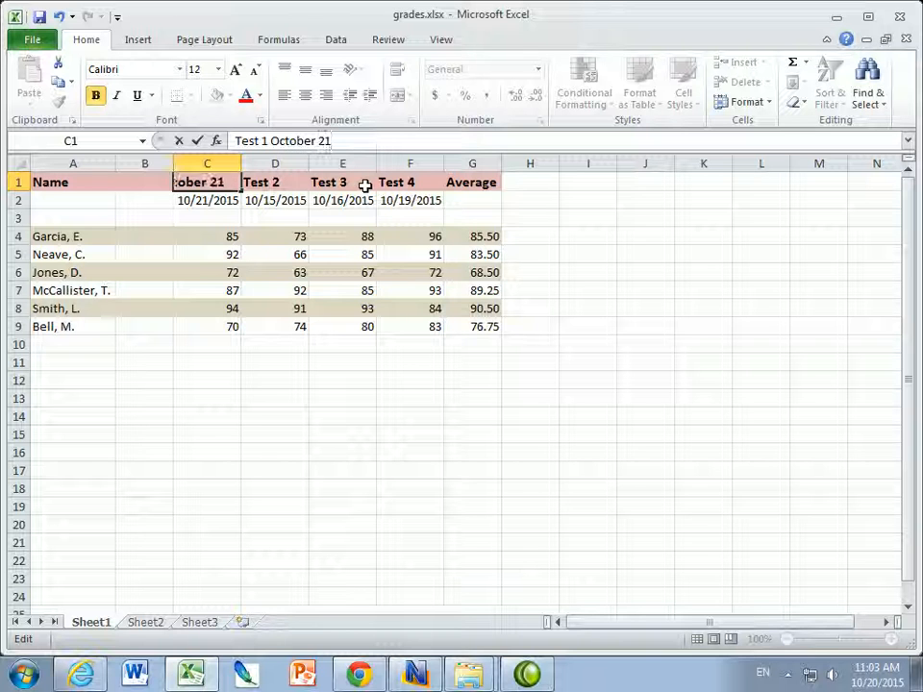
pyautogui.press('Return')
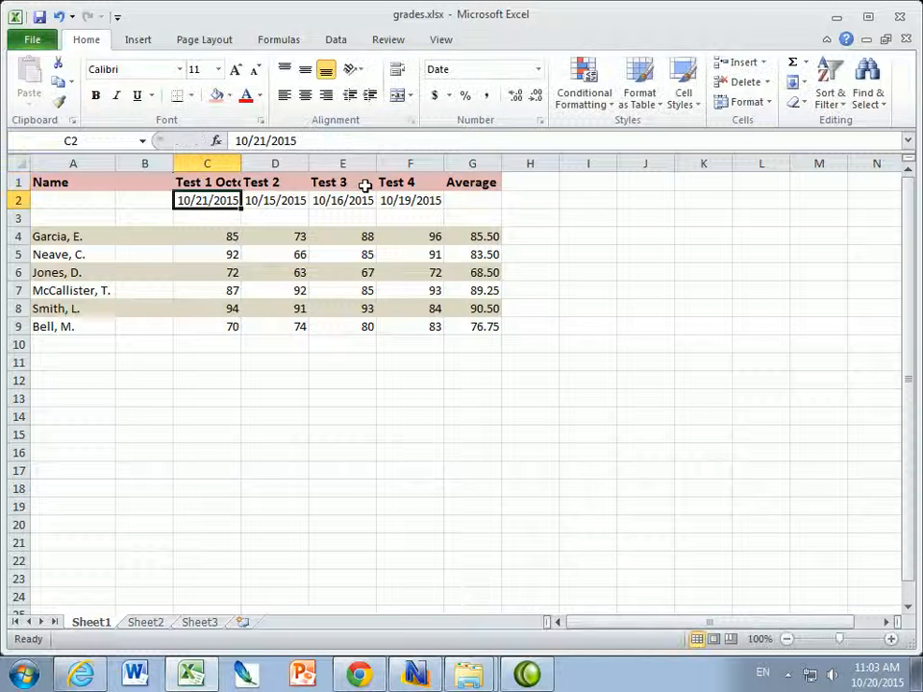
pyautogui.moveTo(242, 163); pyautogui.dragTo(314, 163)
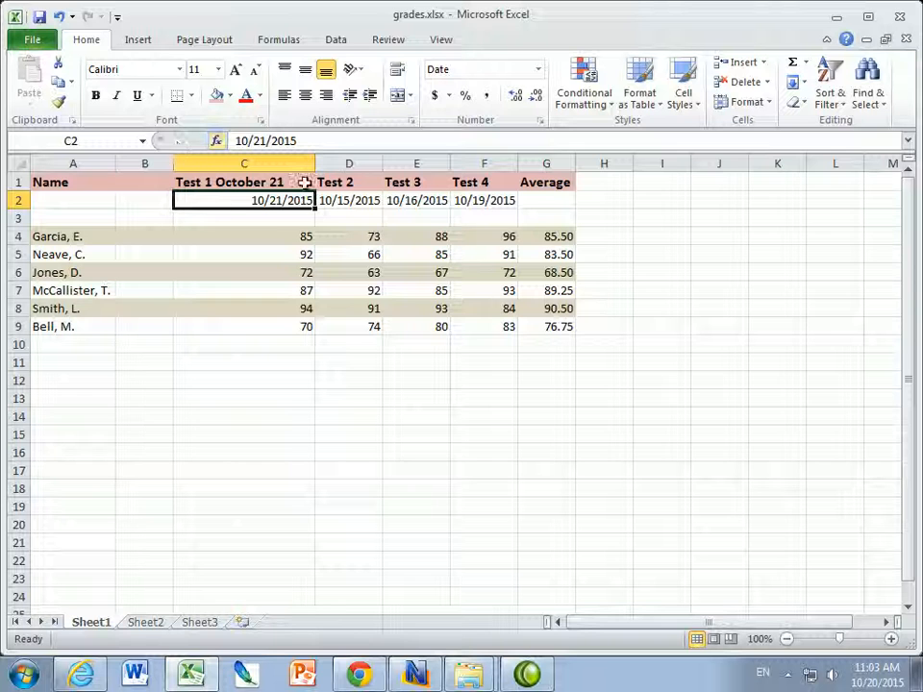
pyautogui.click(216, 141)
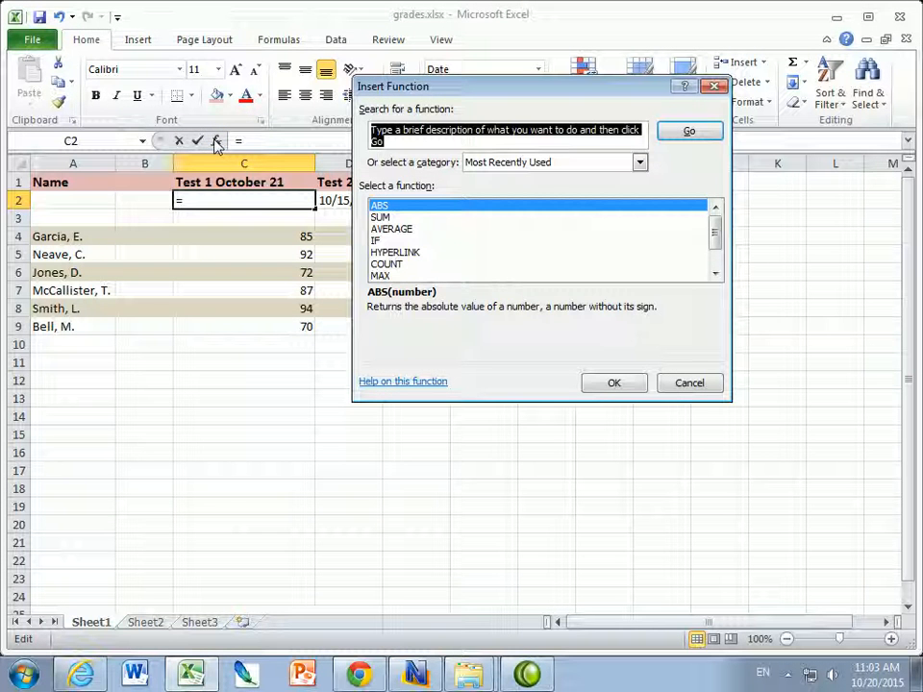
pyautogui.click(697, 385)
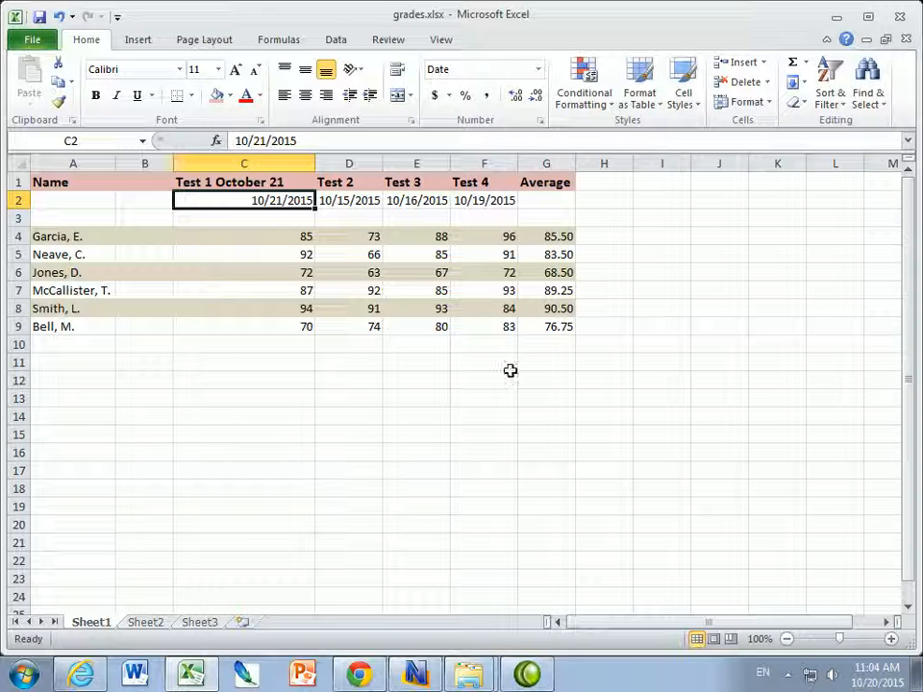
# Step: Insert a line break in C1 so "October 21" sits on a second line below "Test 1"
pyautogui.click(274, 182)
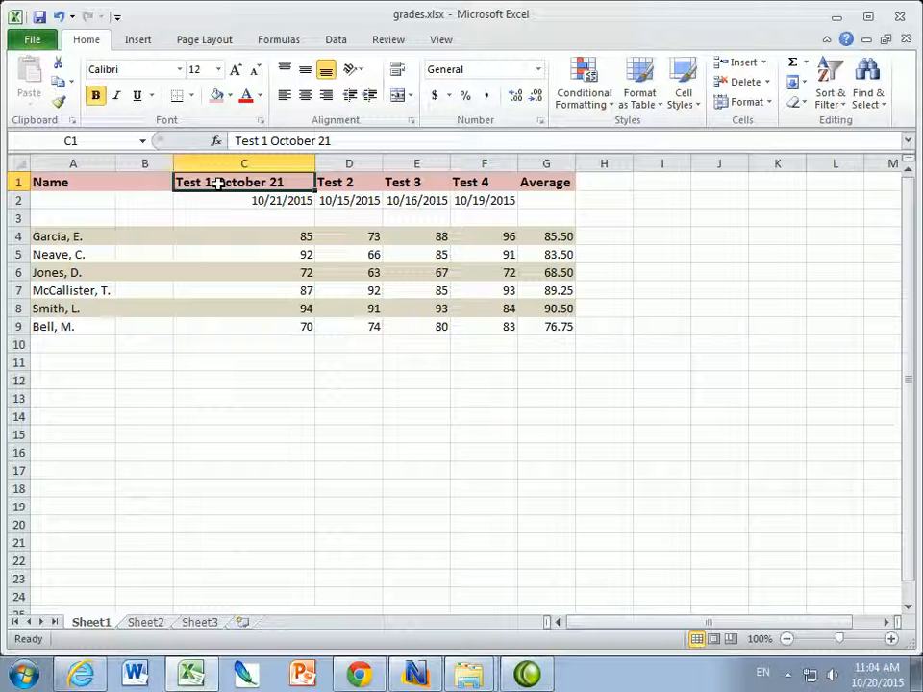
pyautogui.click(272, 140)
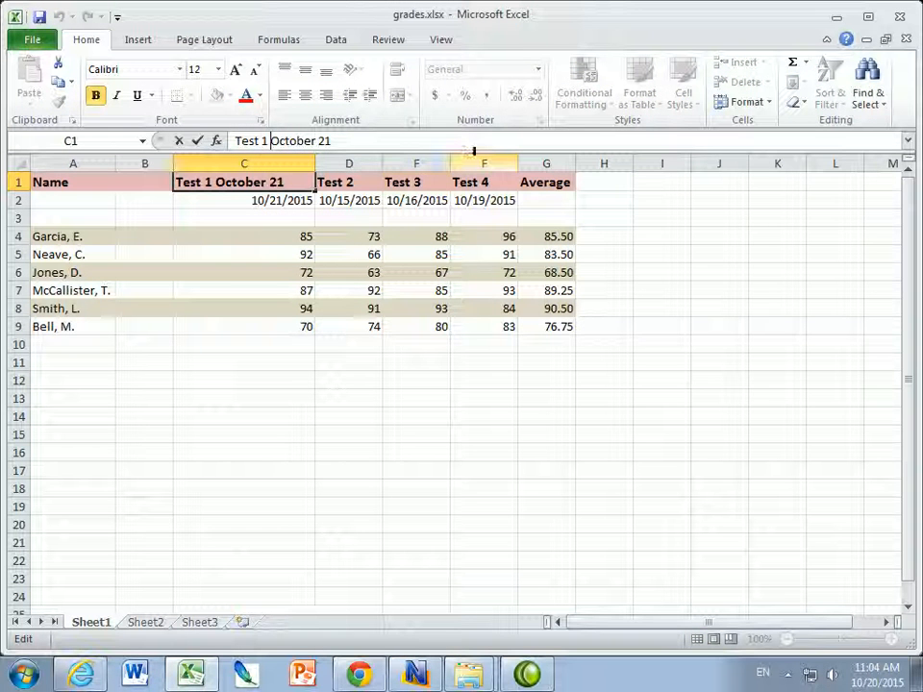
pyautogui.press('Escape')
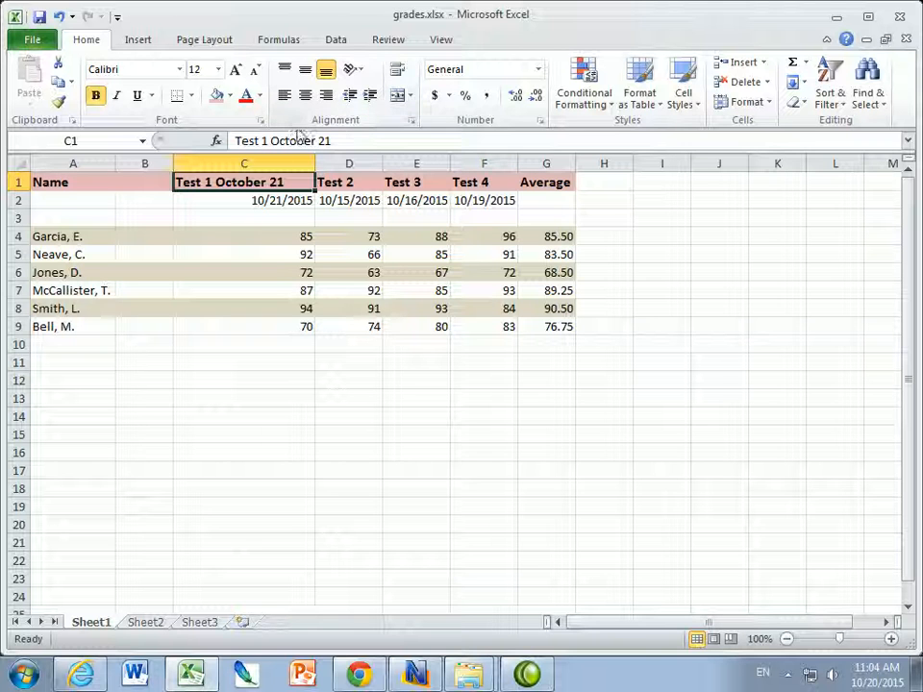
pyautogui.click(271, 140)
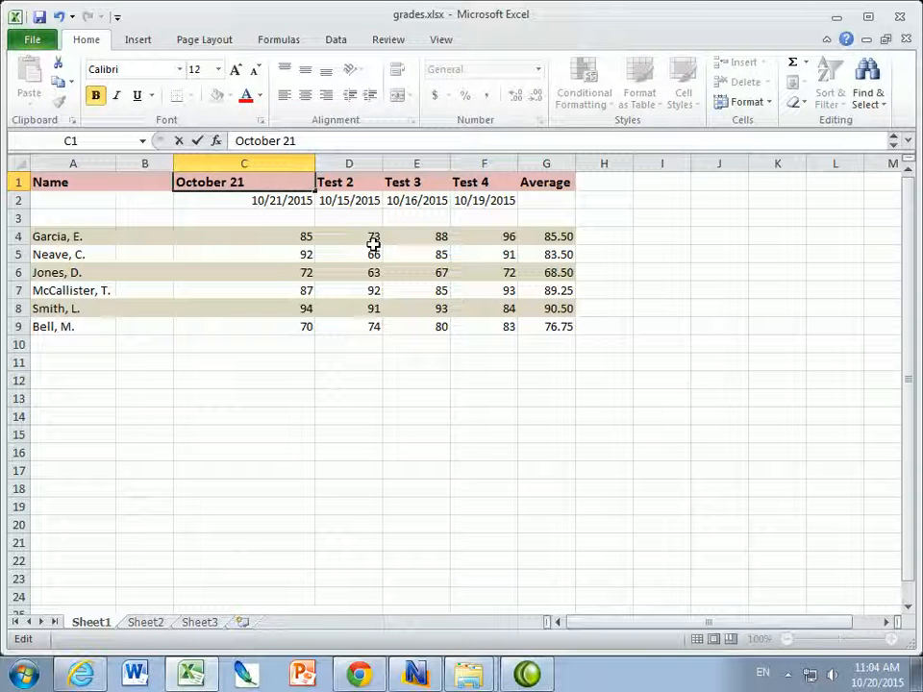
pyautogui.press('Return')
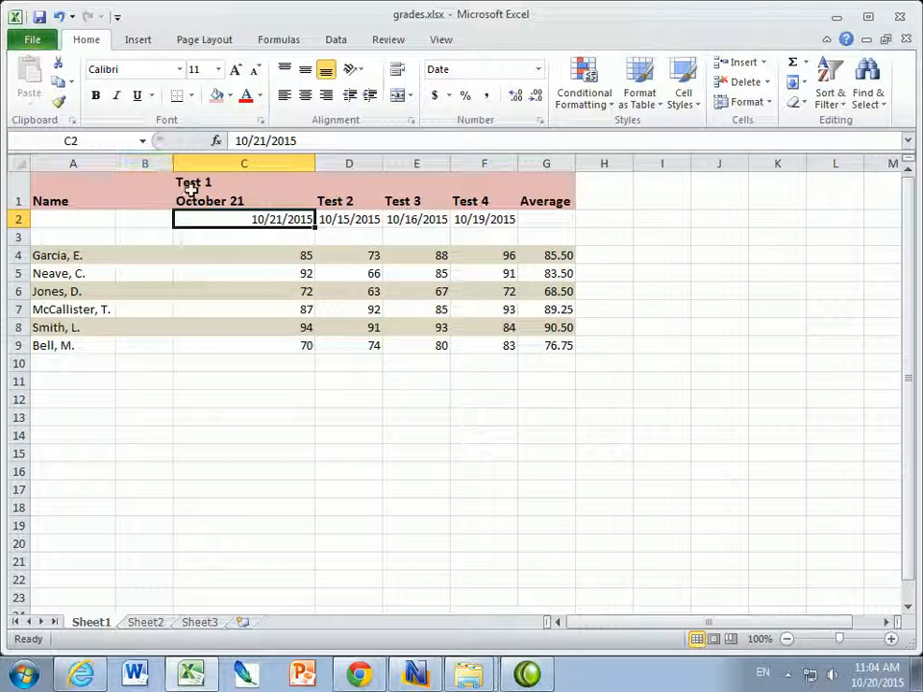
# Step: Change the date on the second line of the Test 1 heading in C1 to "October 12"
pyautogui.click(240, 200)
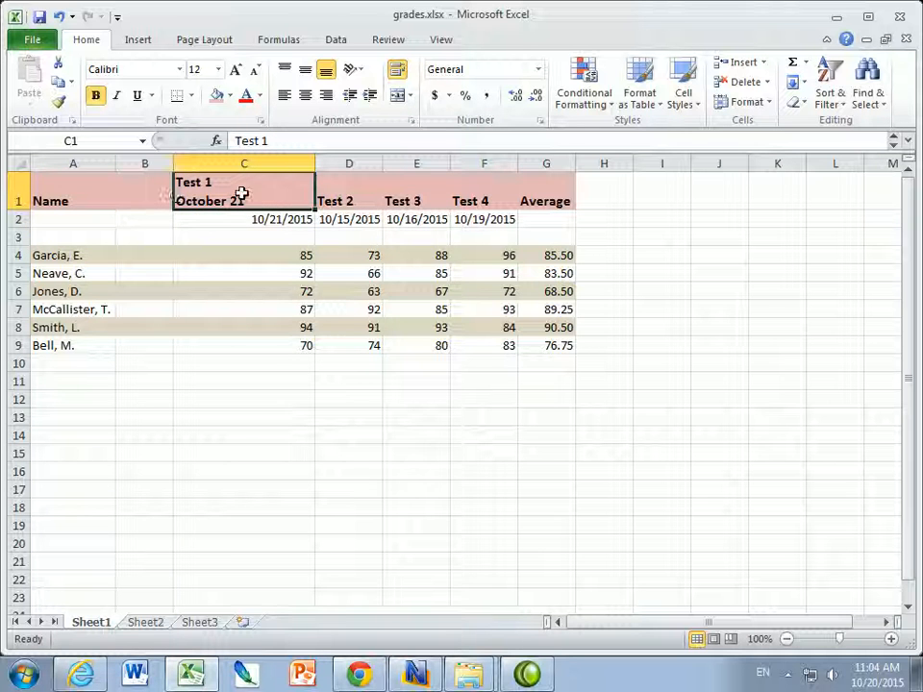
pyautogui.click(298, 141)
pyautogui.press('BackSpace')
pyautogui.press('BackSpace')
pyautogui.press('BackSpace')
pyautogui.press('BackSpace')
pyautogui.press('BackSpace')
pyautogui.press('BackSpace')
pyautogui.press('Delete')
pyautogui.press('Right')
pyautogui.press('Right')
pyautogui.press('Right')
pyautogui.press('Right')
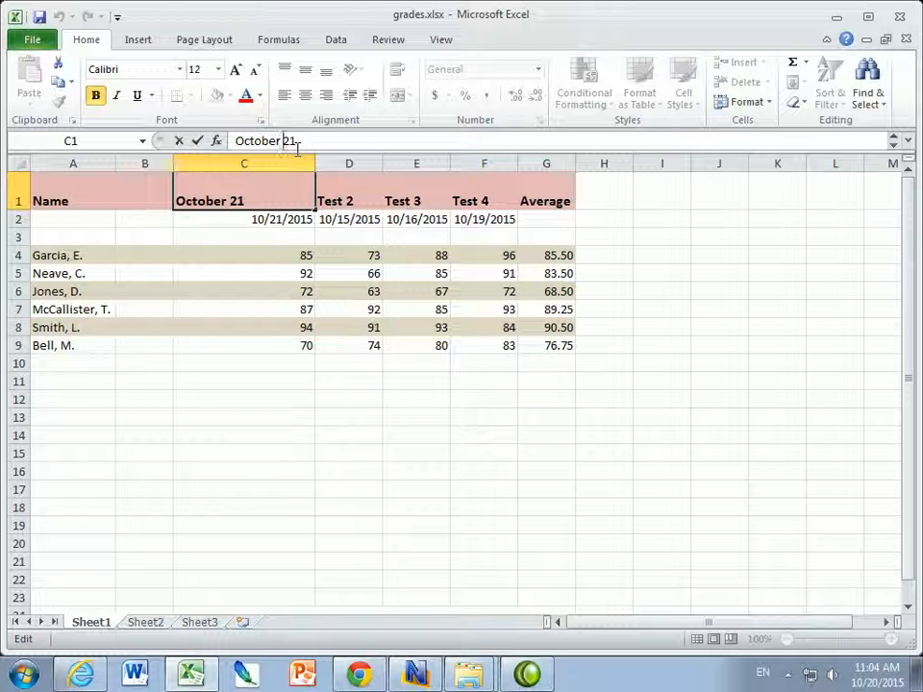
pyautogui.press('BackSpace')
pyautogui.press('BackSpace')
pyautogui.write('12')
pyautogui.press('Return')
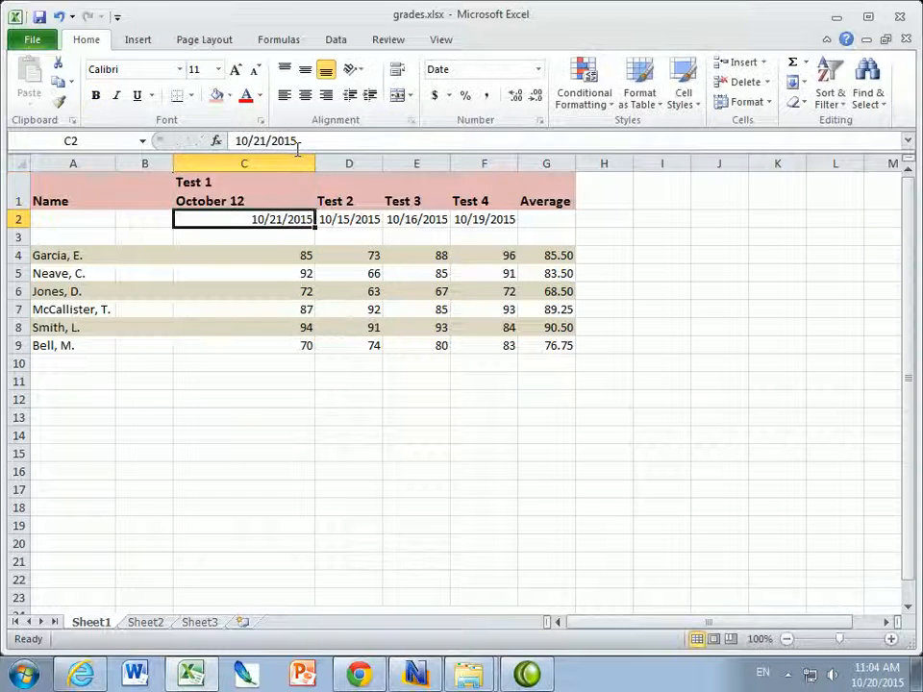
# Step: Delete the date cells A2:G2 and shift the cells below up
pyautogui.moveTo(40, 218); pyautogui.dragTo(556, 220)
pyautogui.rightClick(556, 221)
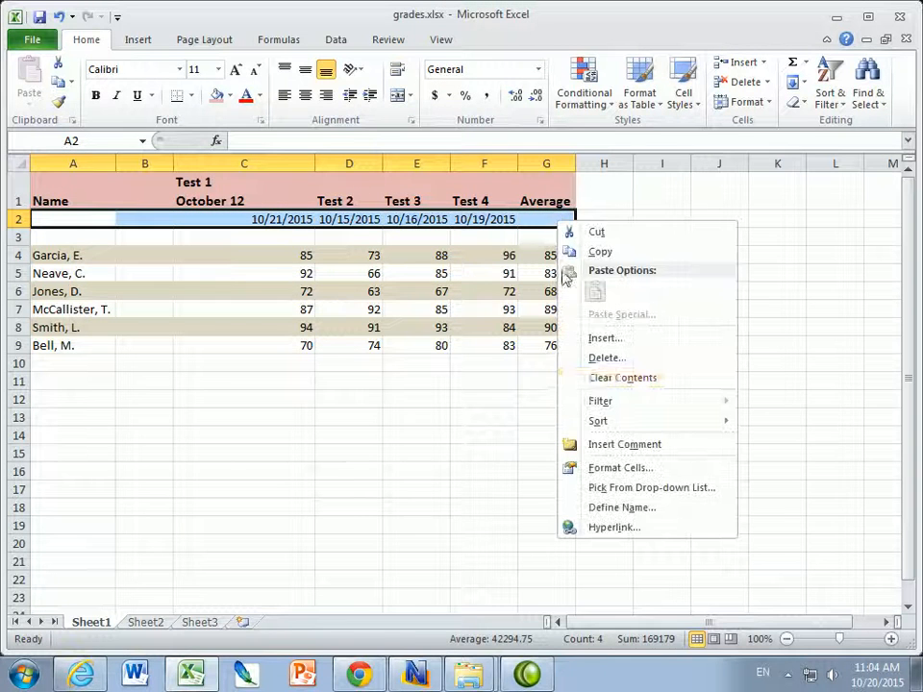
pyautogui.click(606, 358)
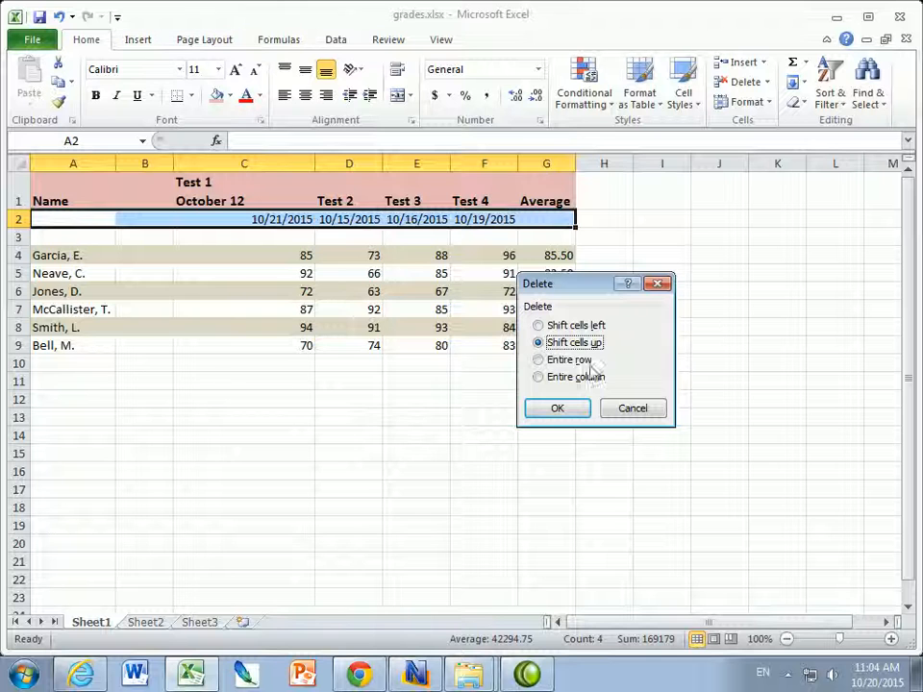
pyautogui.click(556, 412)
pyautogui.click(144, 525)
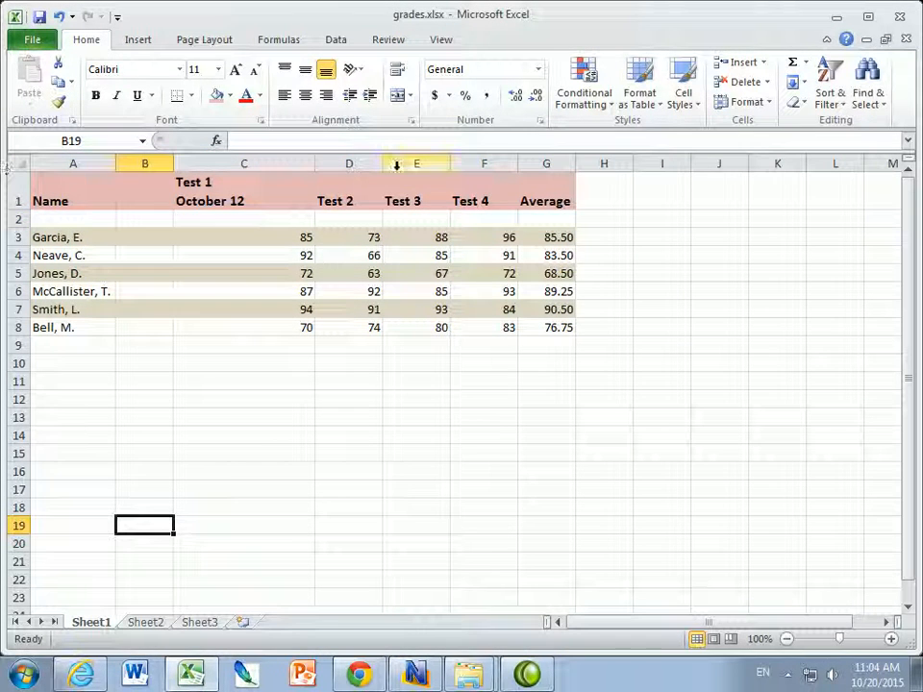
# Step: Add "October 15" on a second line below "Test 2" in heading cell D1
pyautogui.click(354, 199)
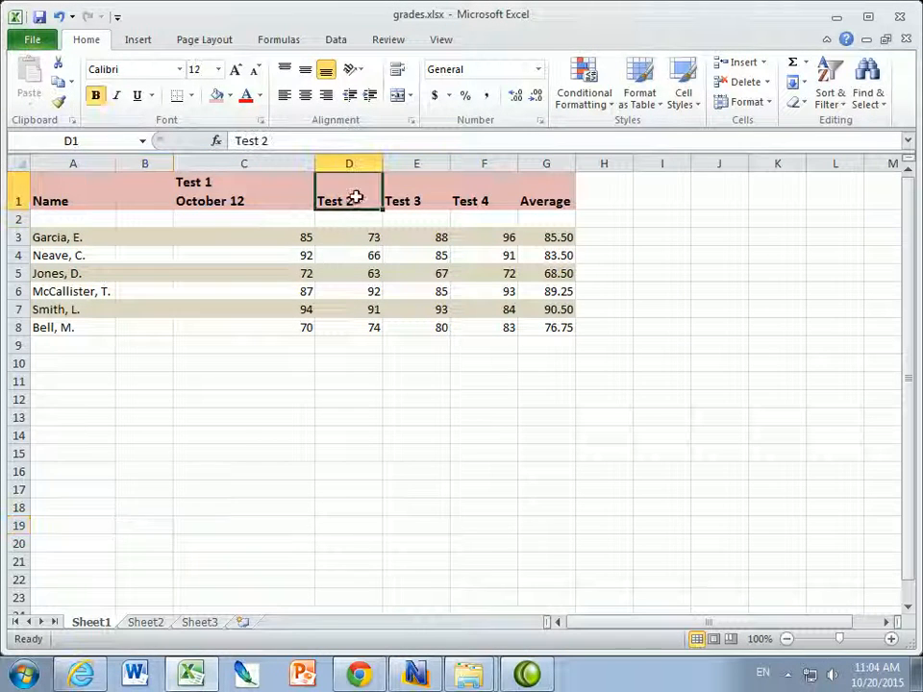
pyautogui.click(281, 141)
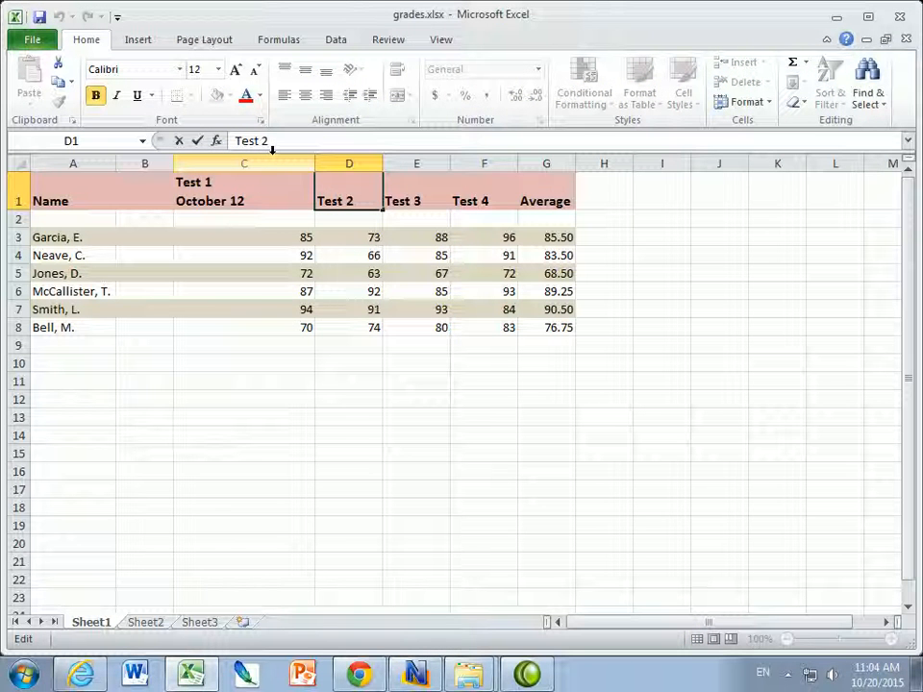
pyautogui.press('Escape')
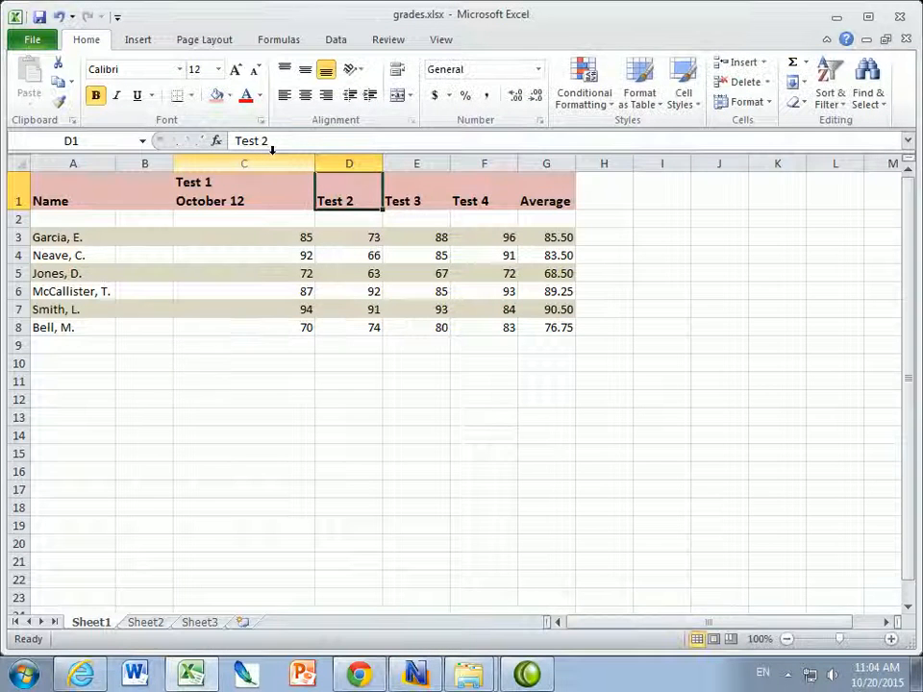
pyautogui.click(276, 141)
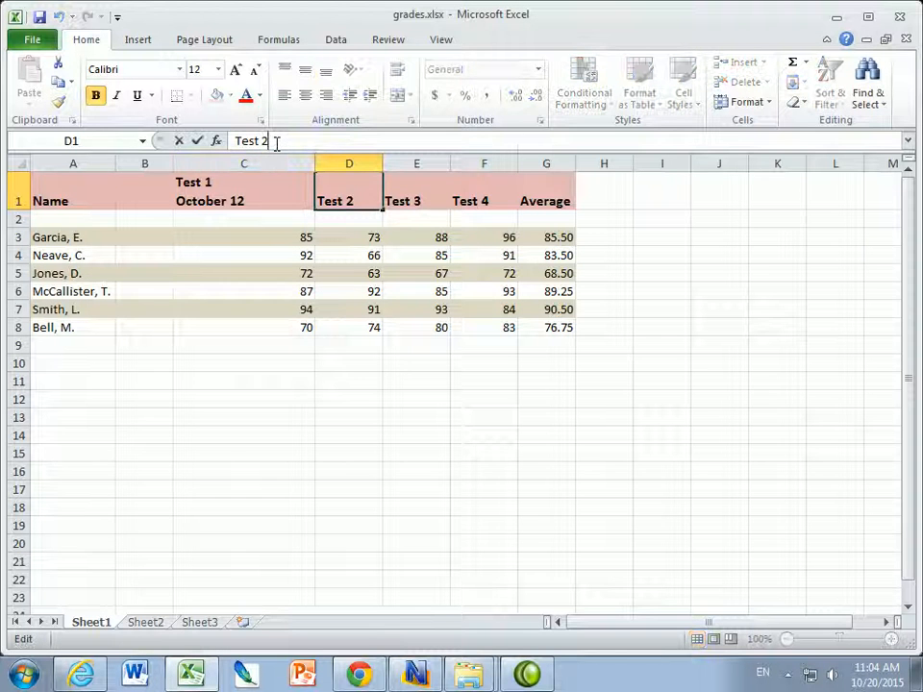
pyautogui.press('BackSpace')
pyautogui.press('BackSpace')
pyautogui.press('BackSpace')
pyautogui.press('BackSpace')
pyautogui.press('BackSpace')
pyautogui.press('BackSpace')
pyautogui.write('O')
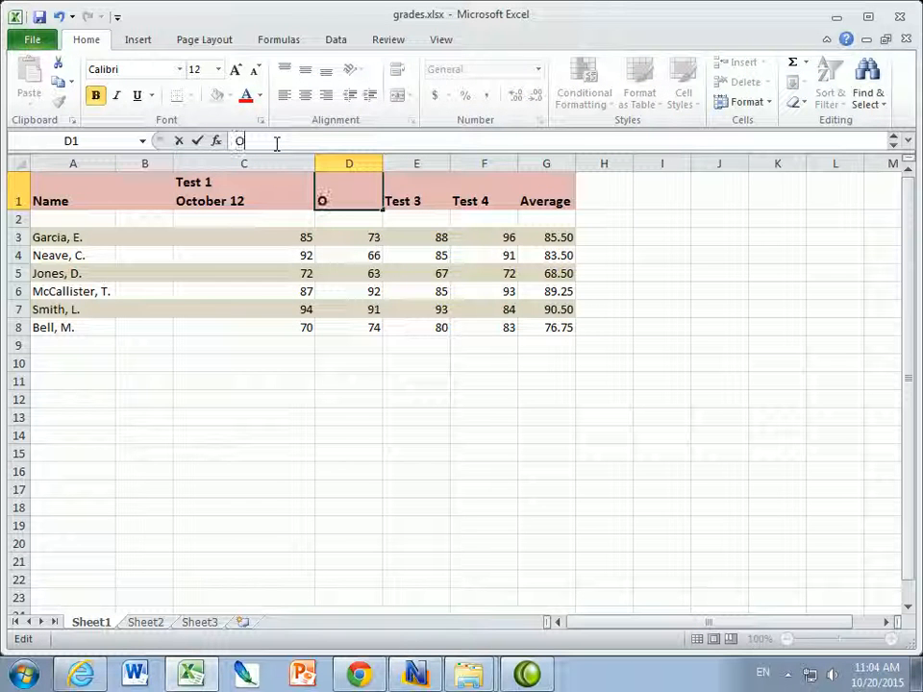
pyautogui.write('ctober 15')
pyautogui.press('Return')
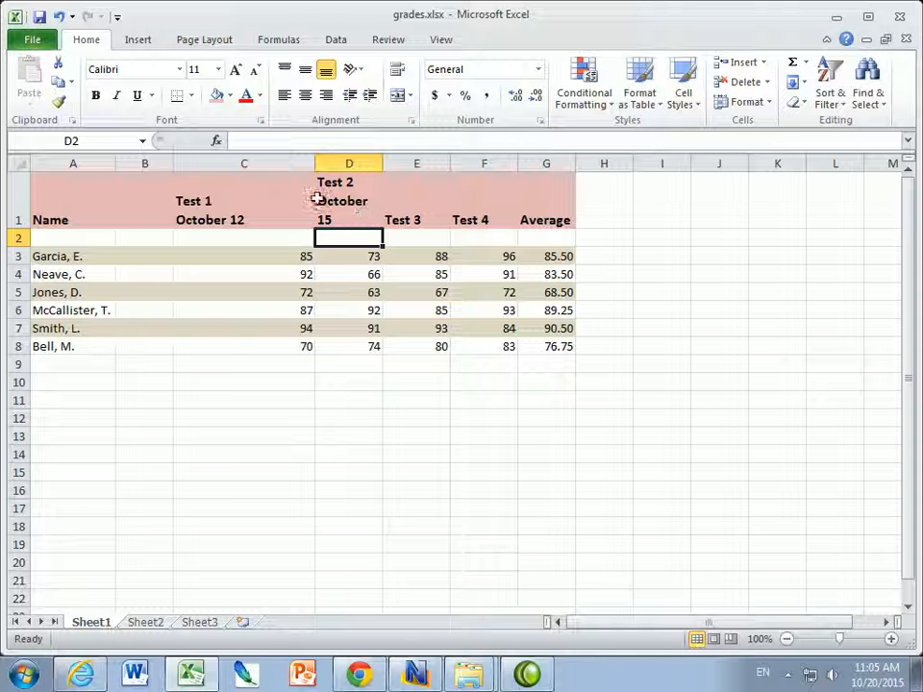
# Step: Narrow column C to its heading and adjust column D so "October 15" fits on one line
pyautogui.moveTo(315, 165); pyautogui.dragTo(252, 164)
pyautogui.moveTo(319, 165); pyautogui.dragTo(327, 162)
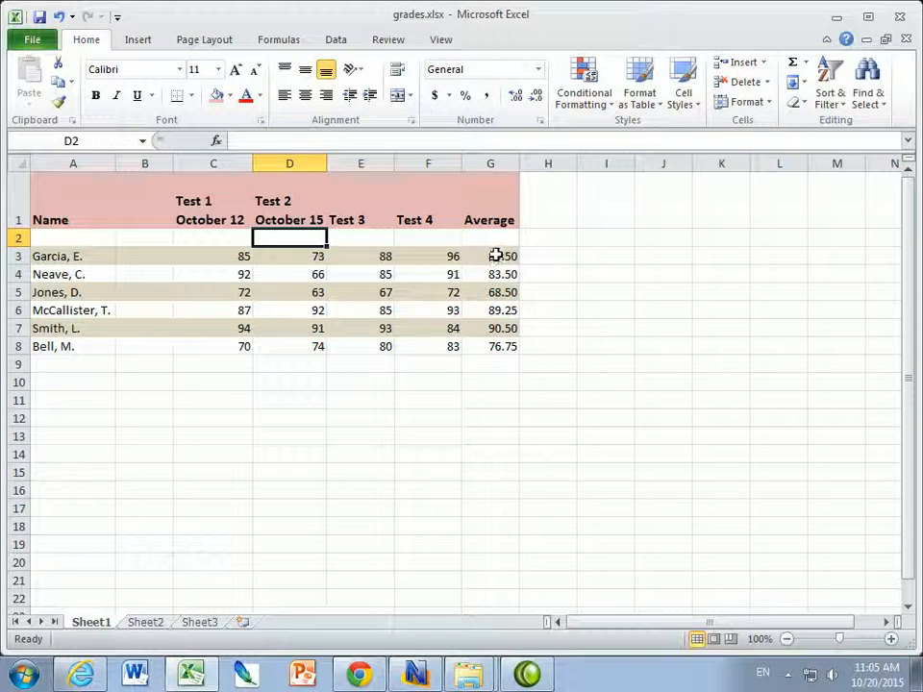
# Step: Format the Average values in G3:G8 as numbers with 0 decimal places
pyautogui.moveTo(494, 256); pyautogui.dragTo(494, 333)
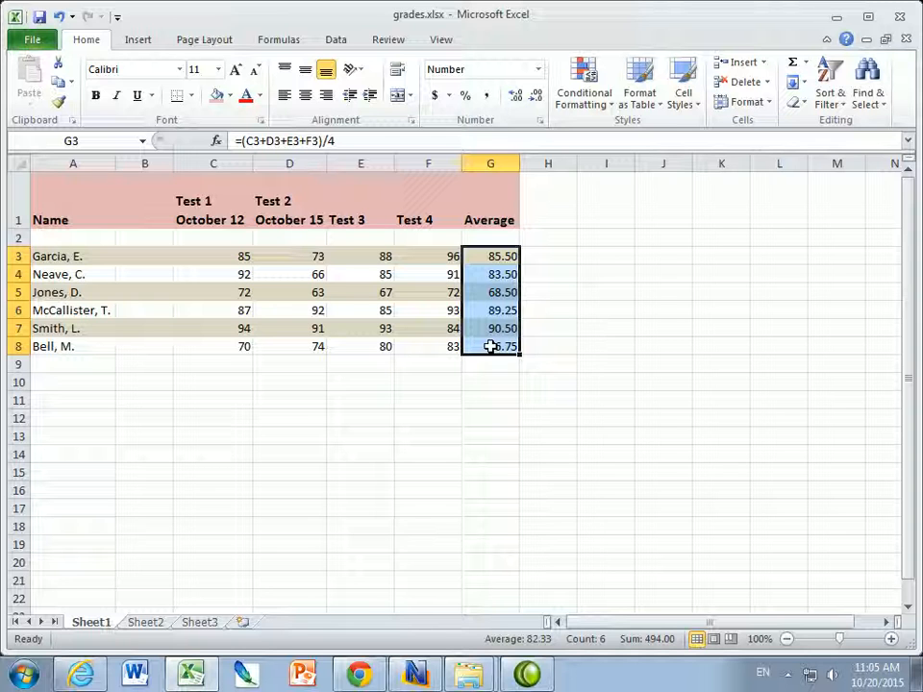
pyautogui.click(478, 260)
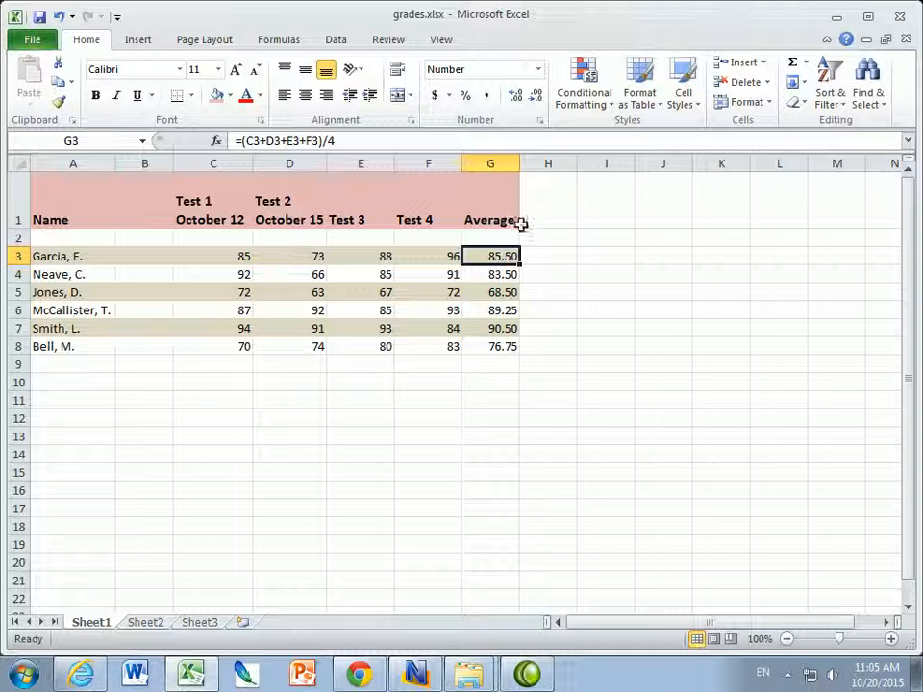
pyautogui.moveTo(496, 254); pyautogui.dragTo(497, 346)
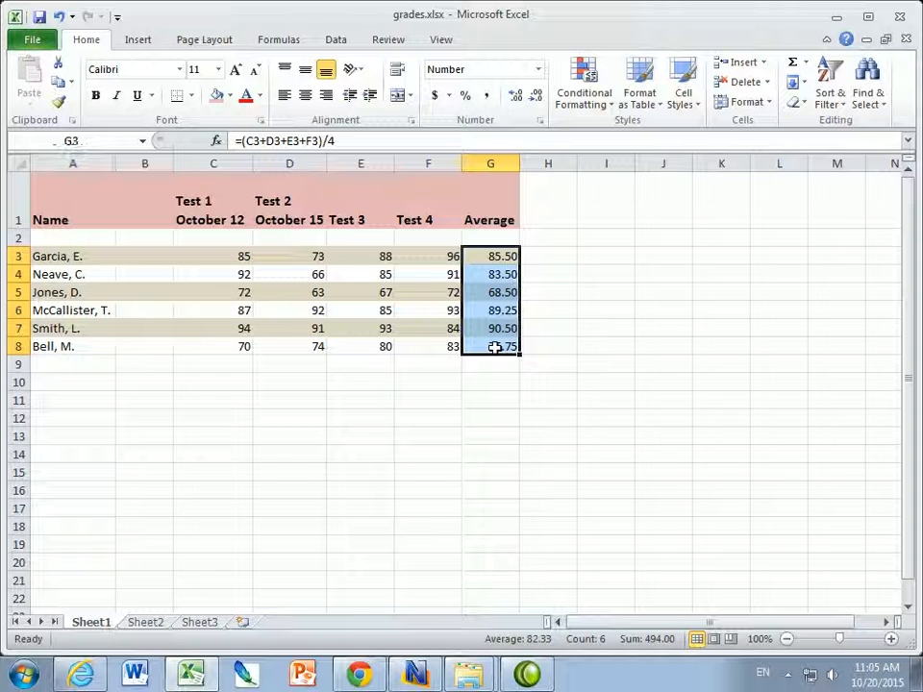
pyautogui.rightClick(487, 260)
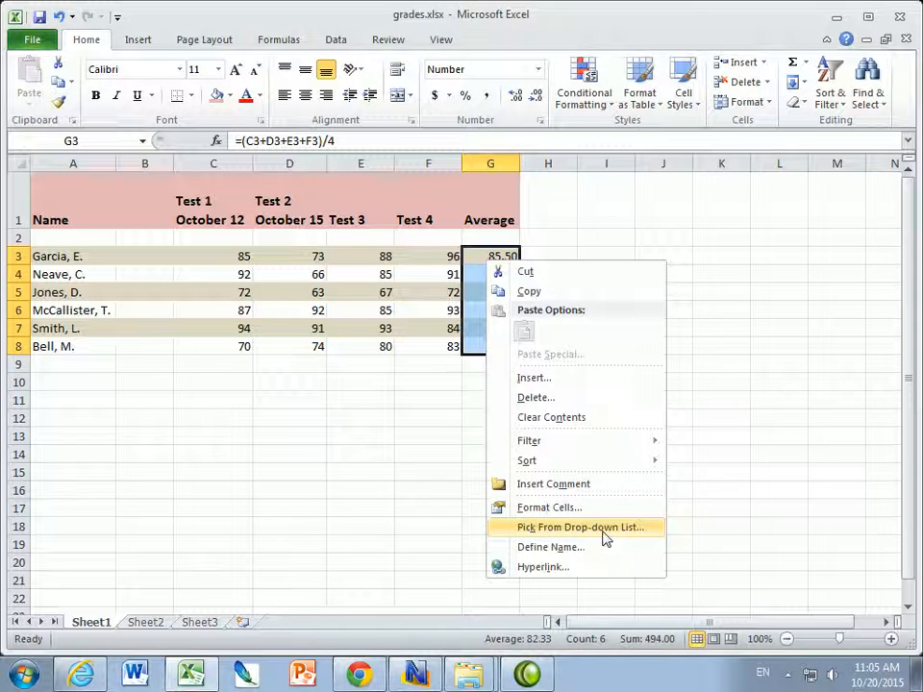
pyautogui.click(539, 508)
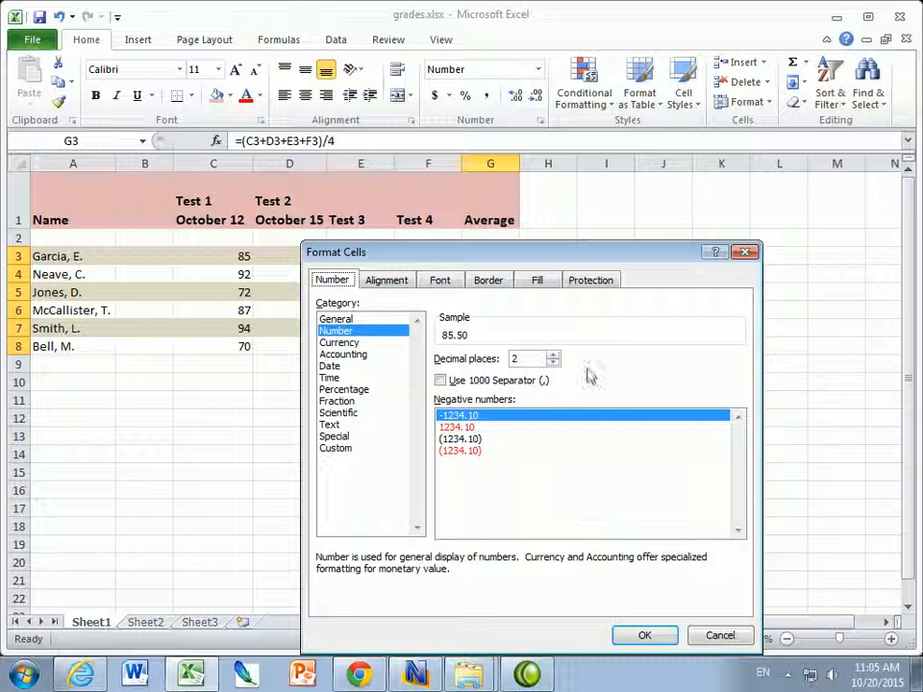
pyautogui.click(552, 364)
pyautogui.click(552, 363)
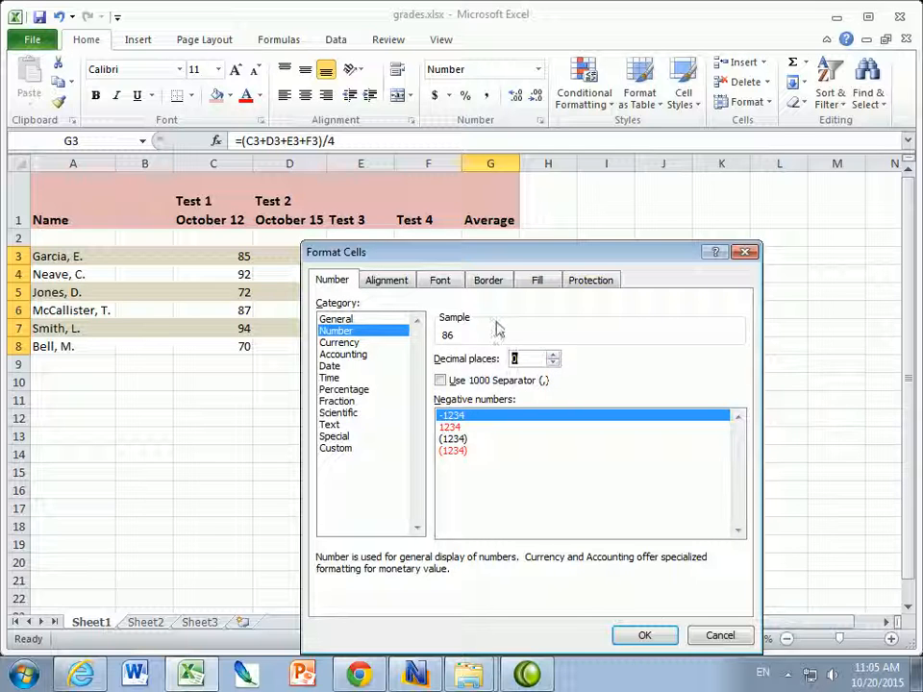
pyautogui.moveTo(356, 248); pyautogui.dragTo(2, 98)
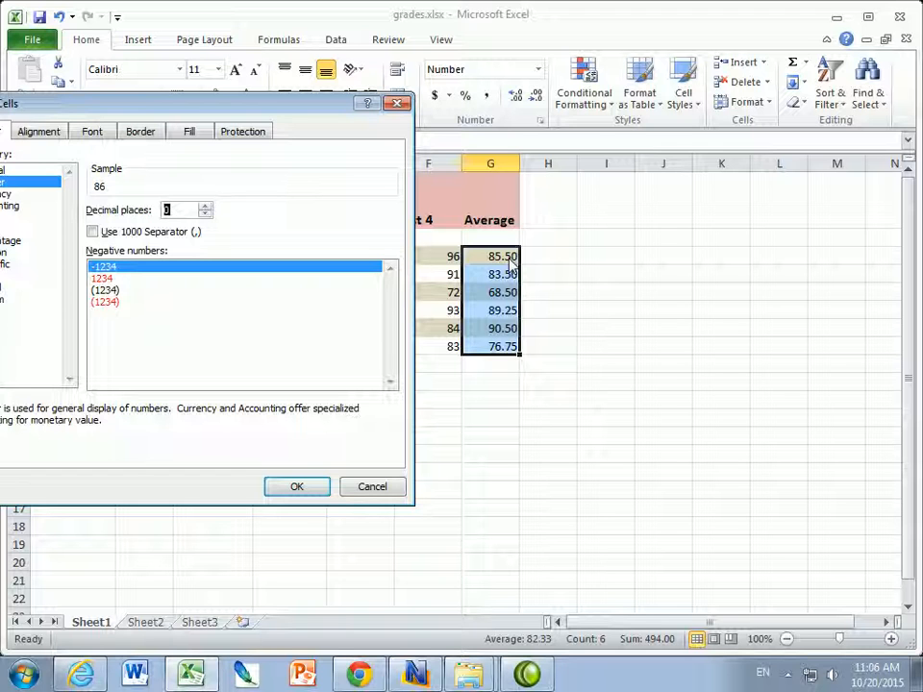
pyautogui.click(297, 487)
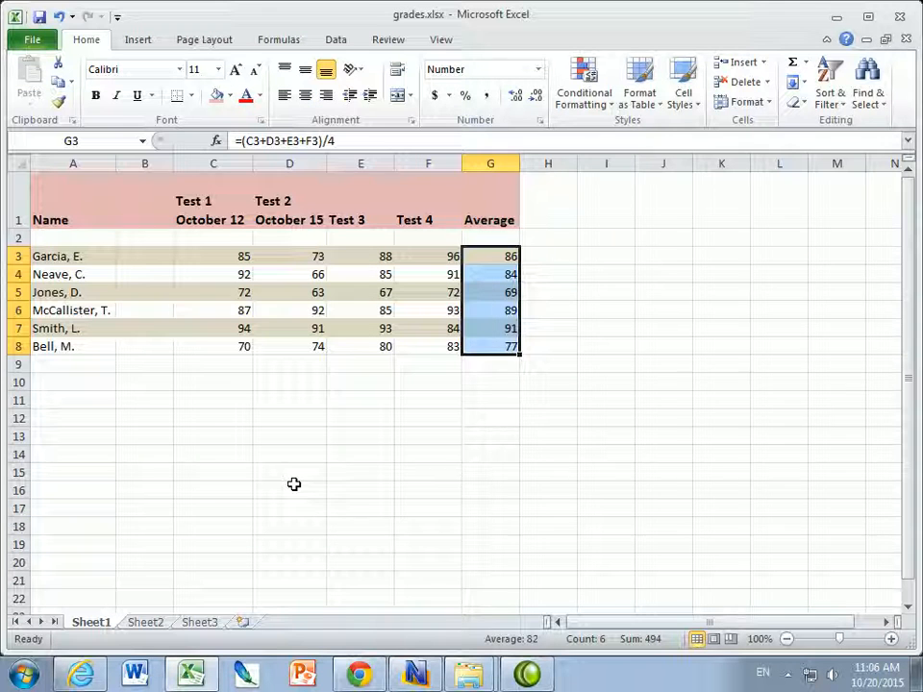